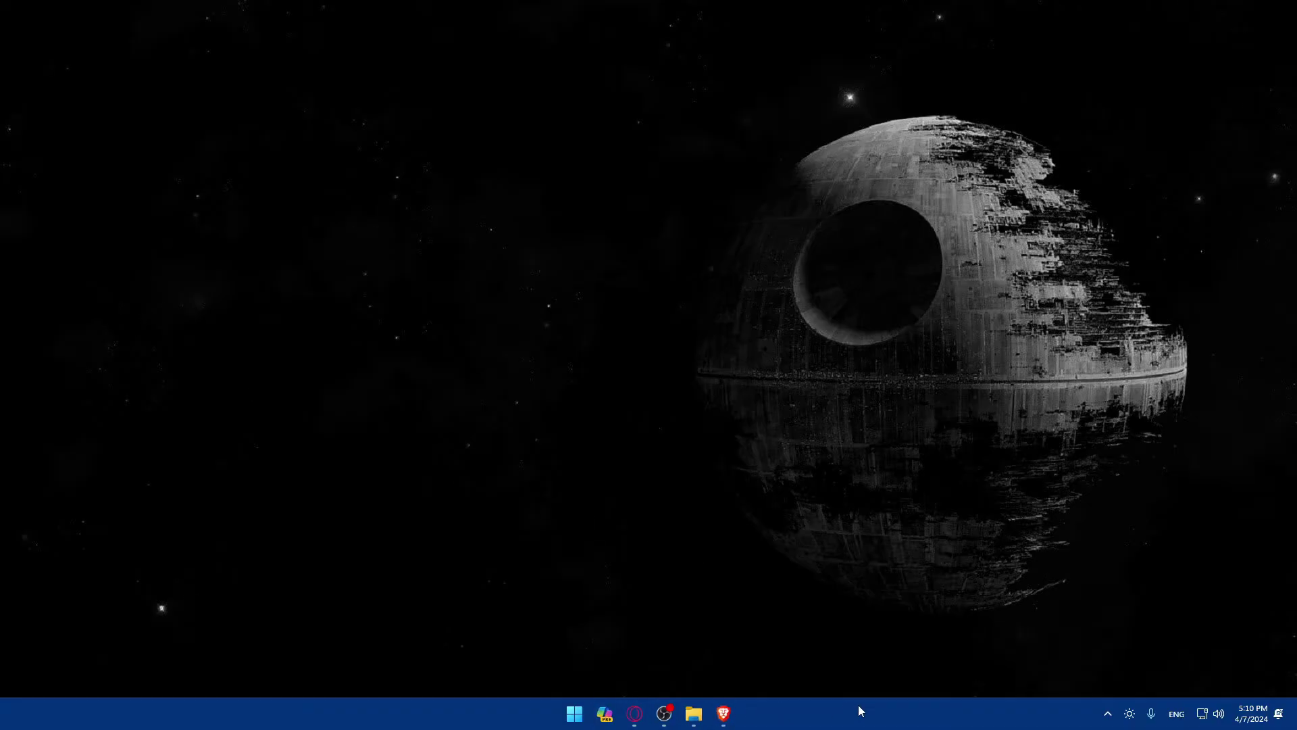
Step: Open a new Brave window and search Google for 'appy pie'
{"action": "left_click", "coordinate": [723, 714]}
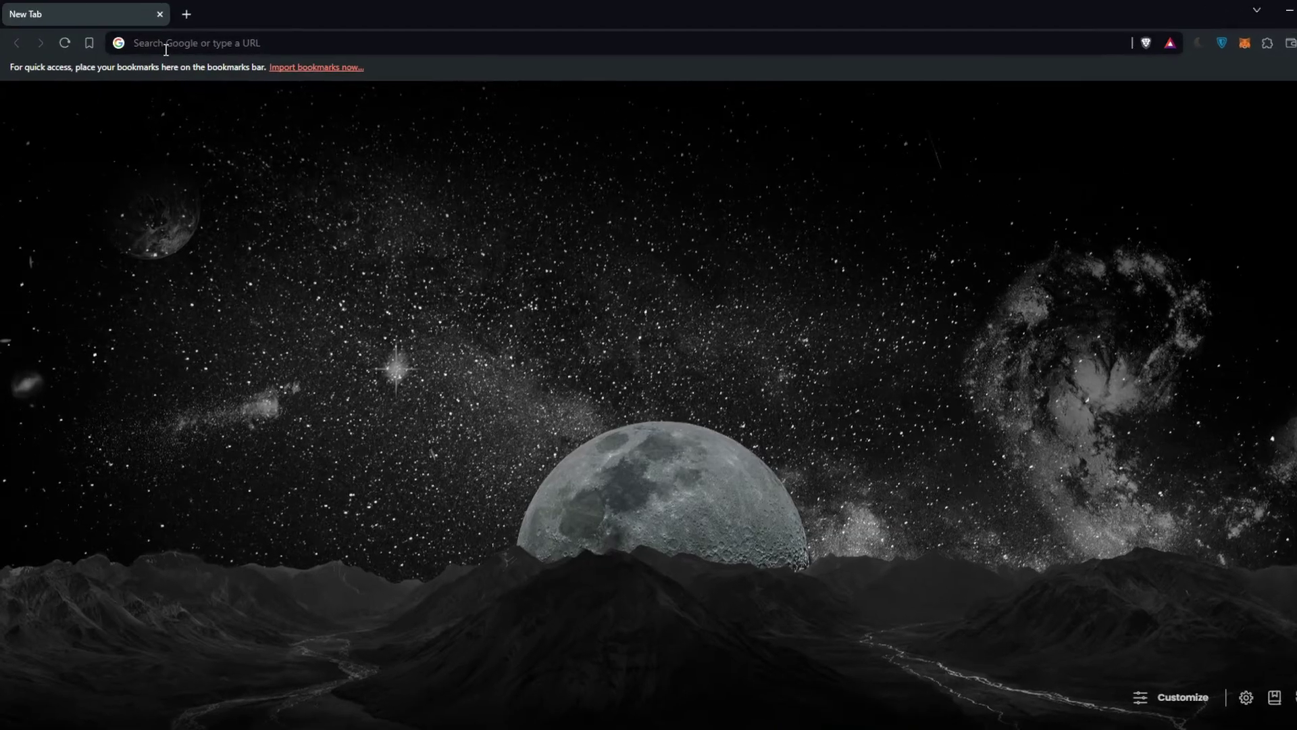
{"action": "left_click", "coordinate": [157, 42]}
{"action": "type", "text": "appy"}
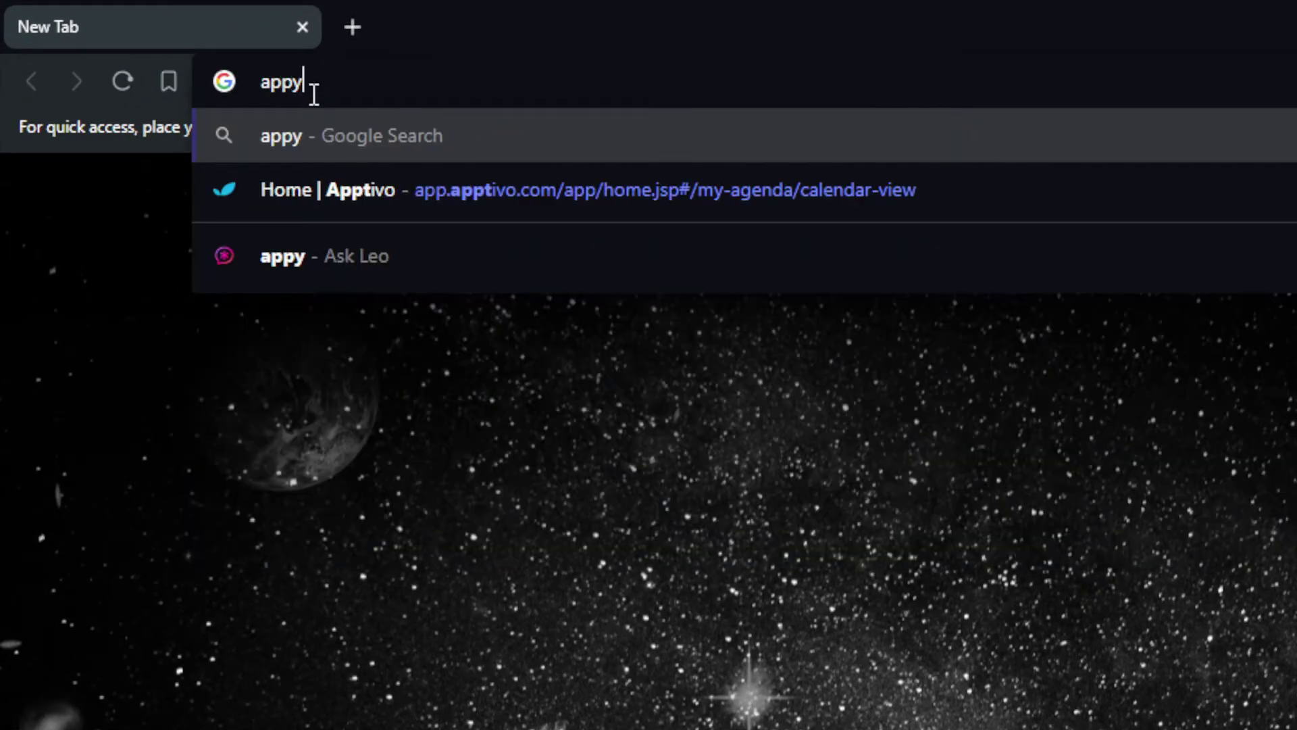
{"action": "type", "text": " pie"}
{"action": "key", "text": "Return"}
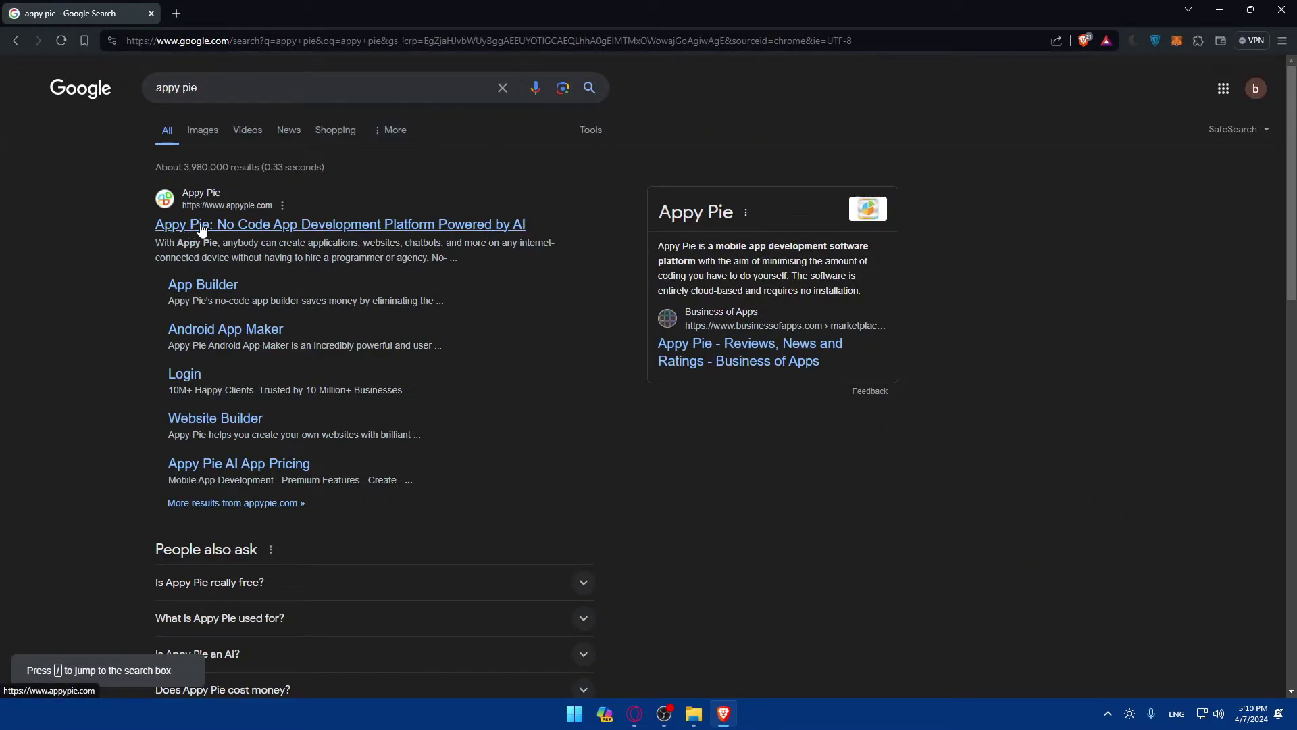
Step: Open the Appy Pie site, try the Microsoft sign-in, then abandon it and go back
{"action": "left_click", "coordinate": [394, 231]}
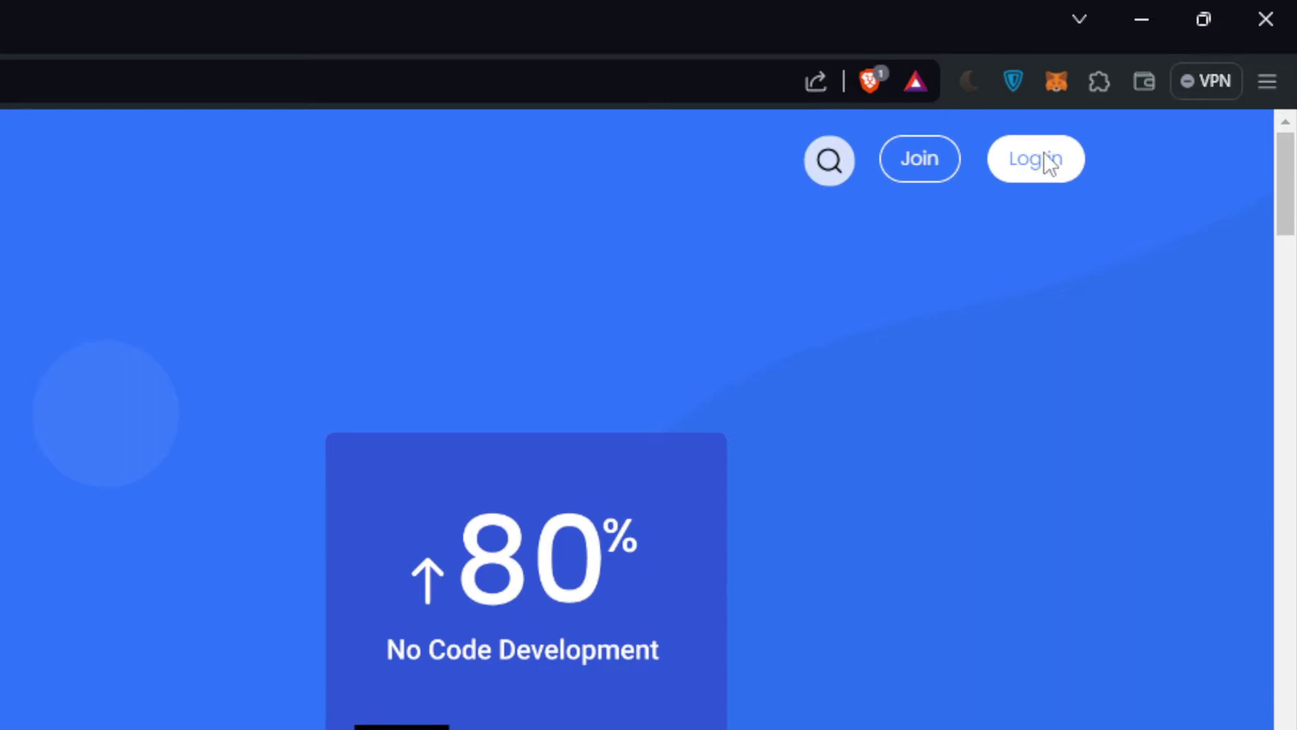
{"action": "left_click", "coordinate": [1047, 160]}
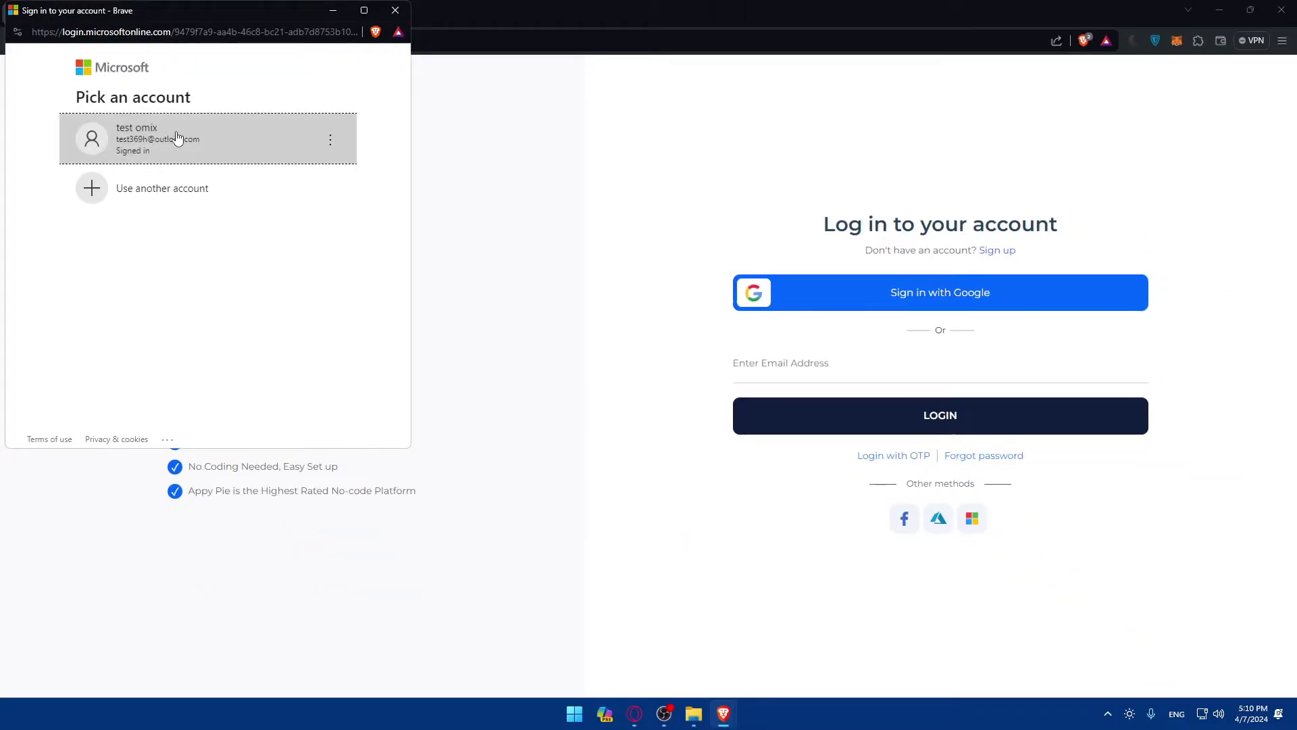
{"action": "left_click", "coordinate": [396, 10]}
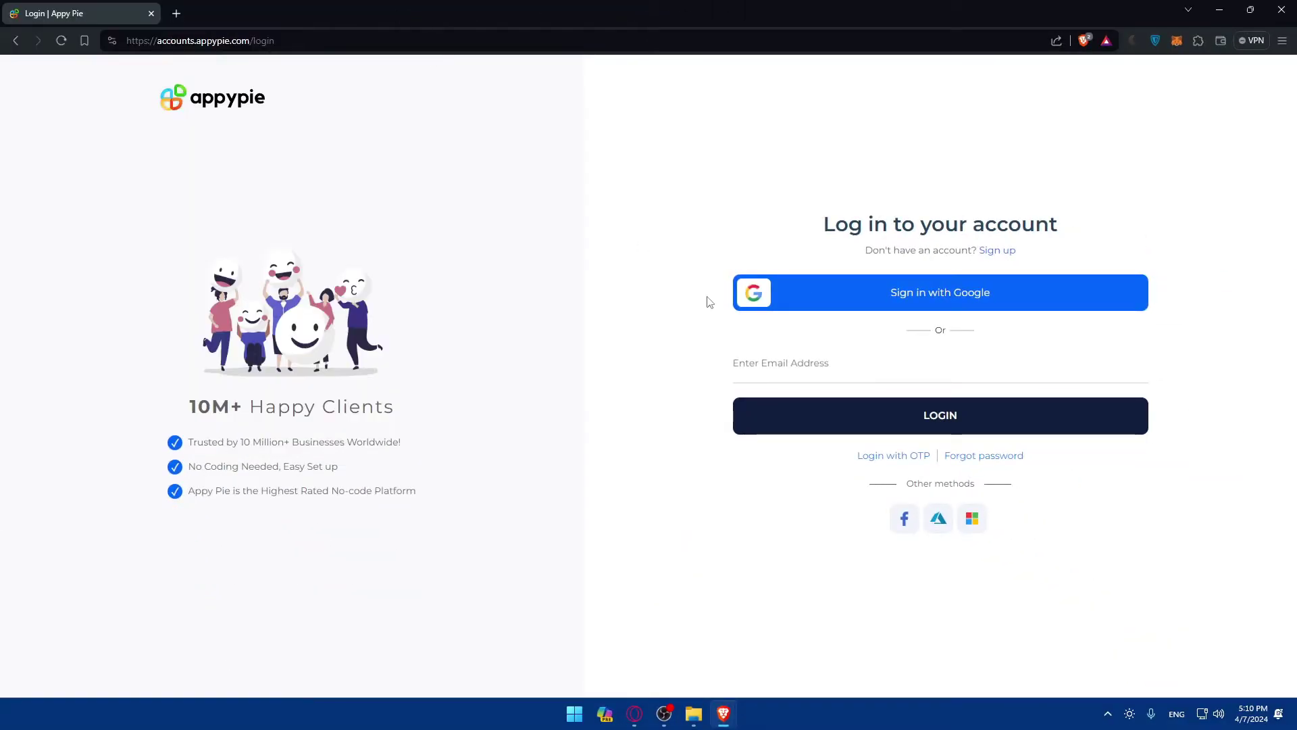
{"action": "left_click", "coordinate": [938, 518]}
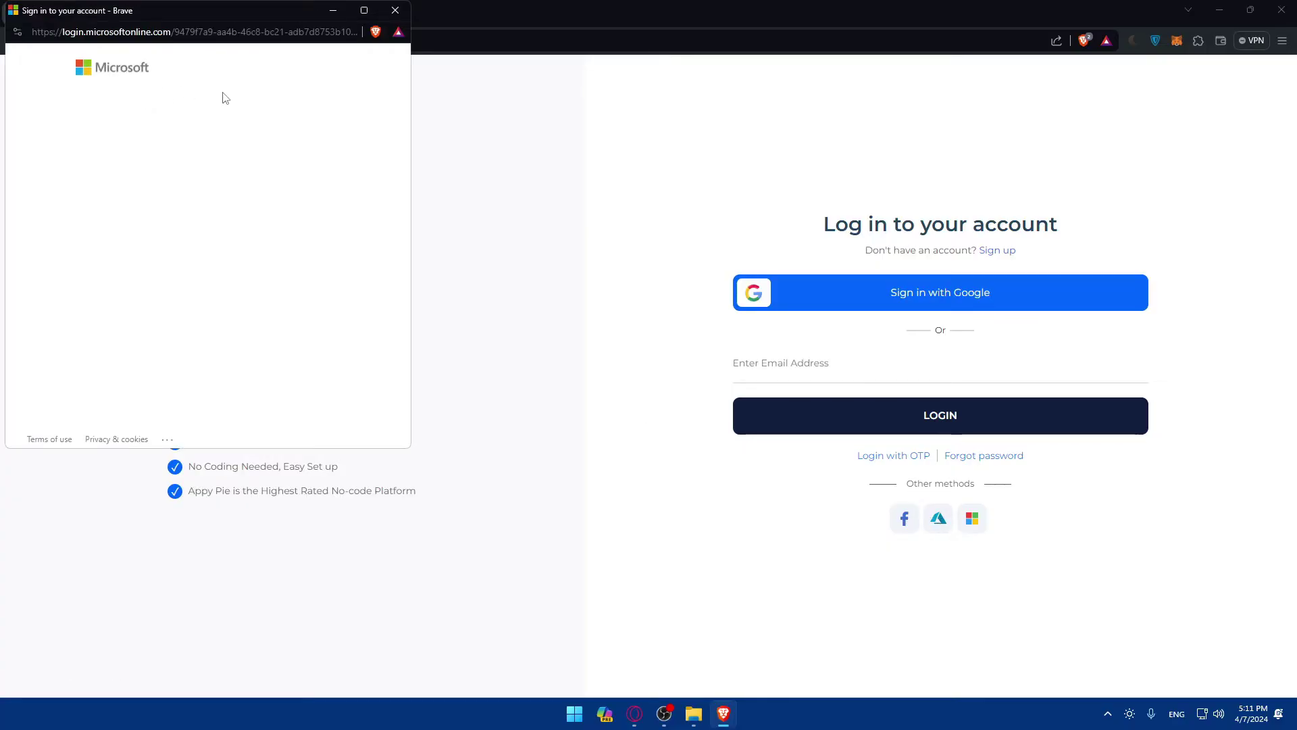
{"action": "left_click", "coordinate": [395, 10]}
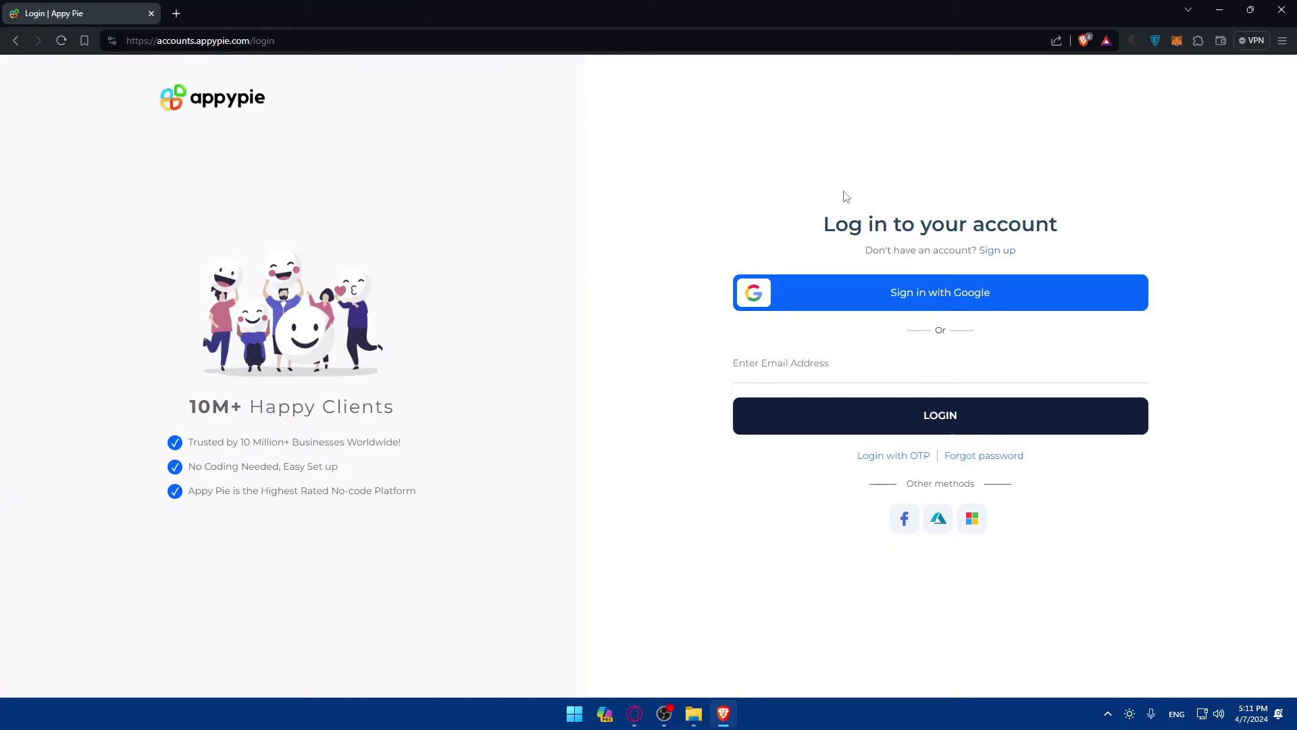
{"action": "left_click", "coordinate": [15, 40]}
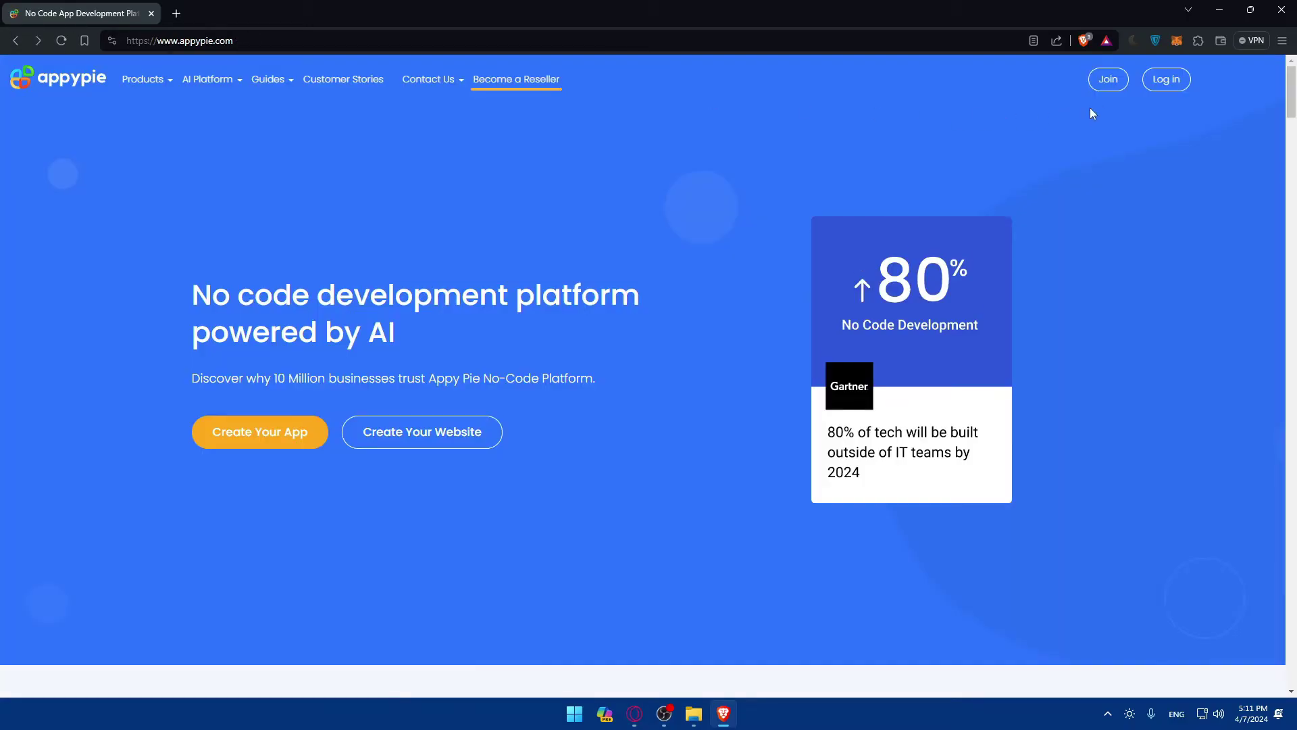
Step: Join Appy Pie with a Google account and confirm sharing it with Appy Pie
{"action": "left_click", "coordinate": [1115, 83]}
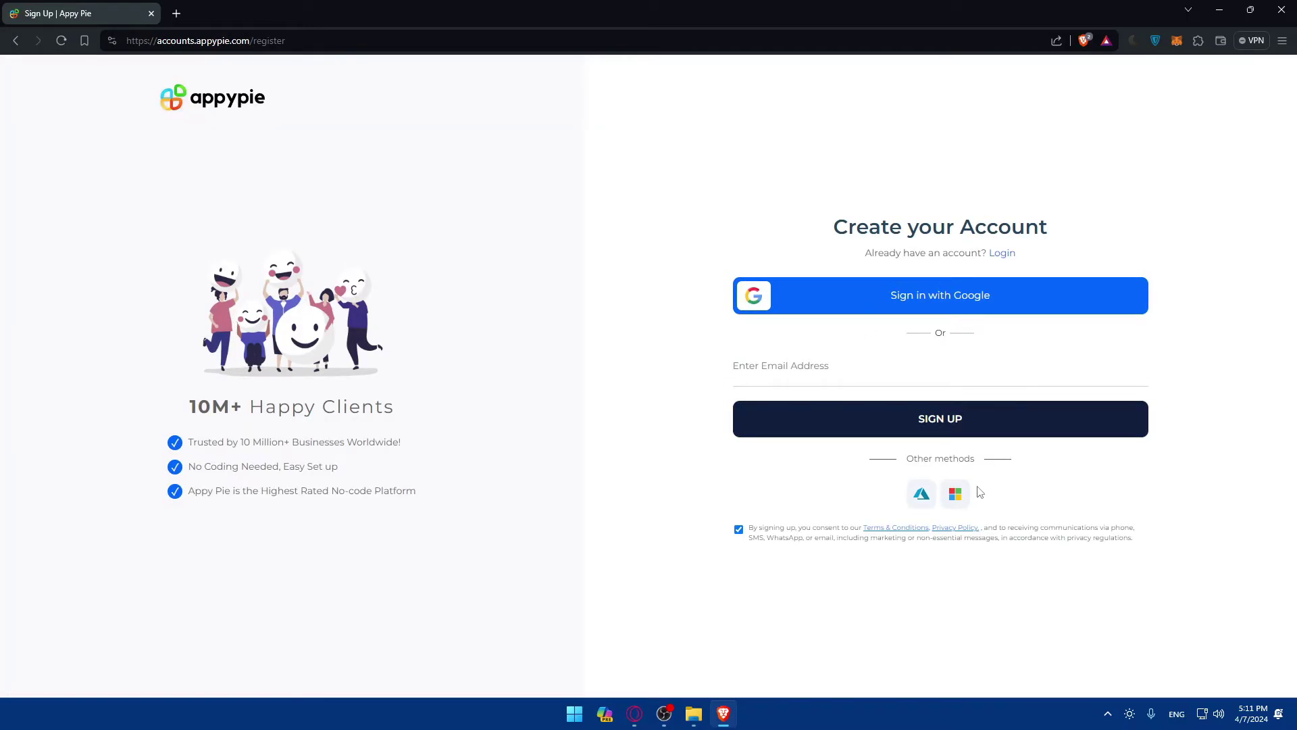
{"action": "left_click", "coordinate": [928, 292]}
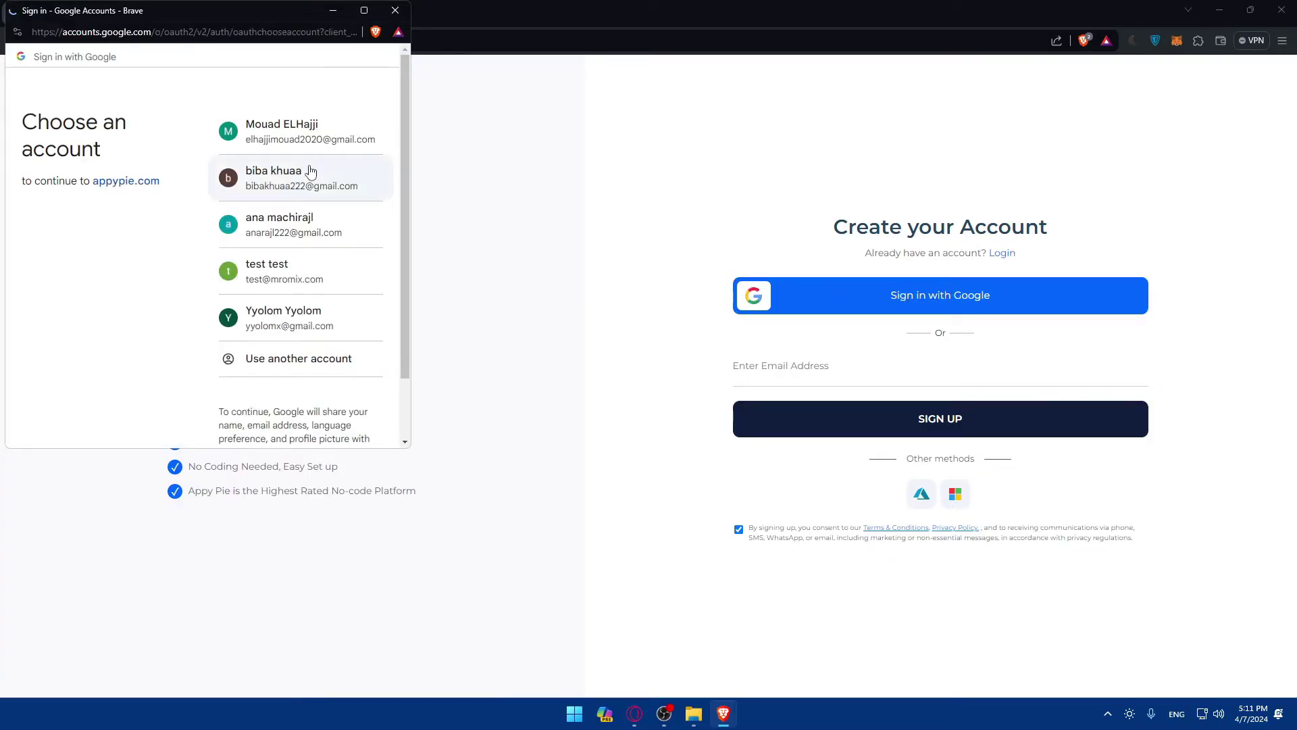
{"action": "left_click", "coordinate": [310, 171]}
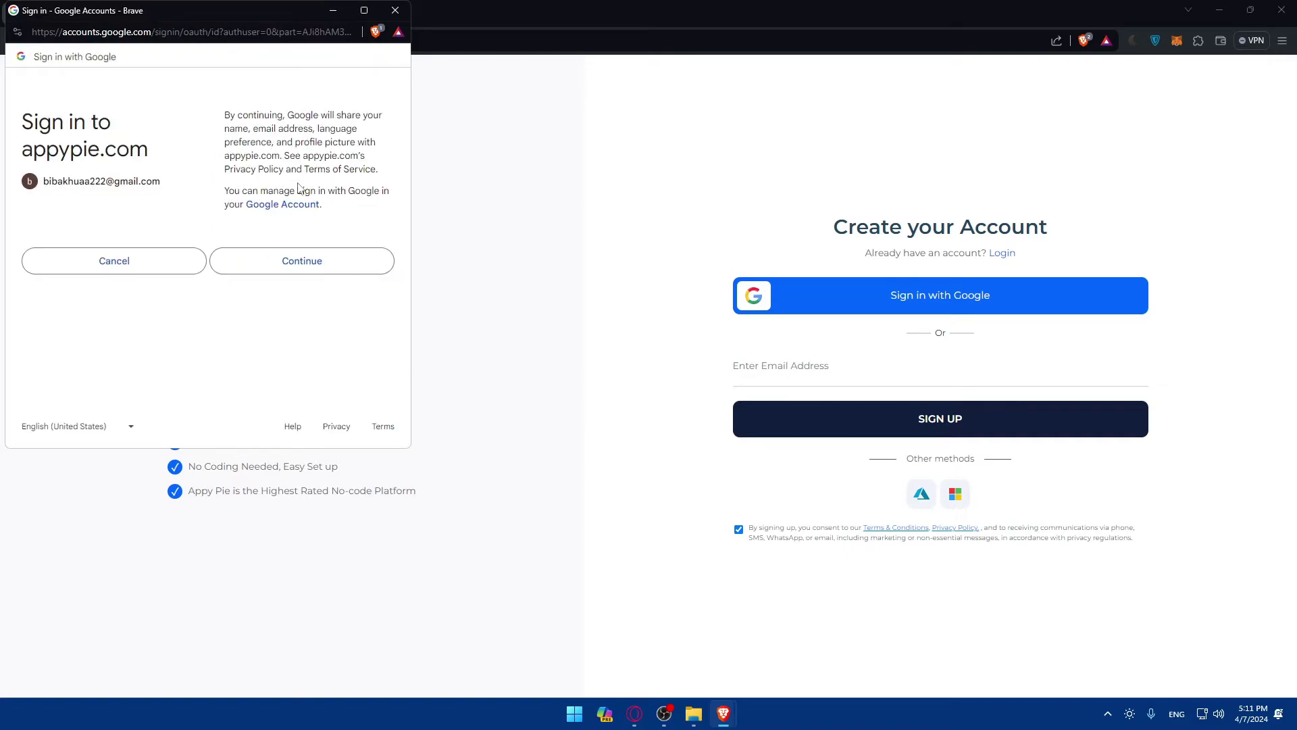
{"action": "left_click", "coordinate": [271, 270]}
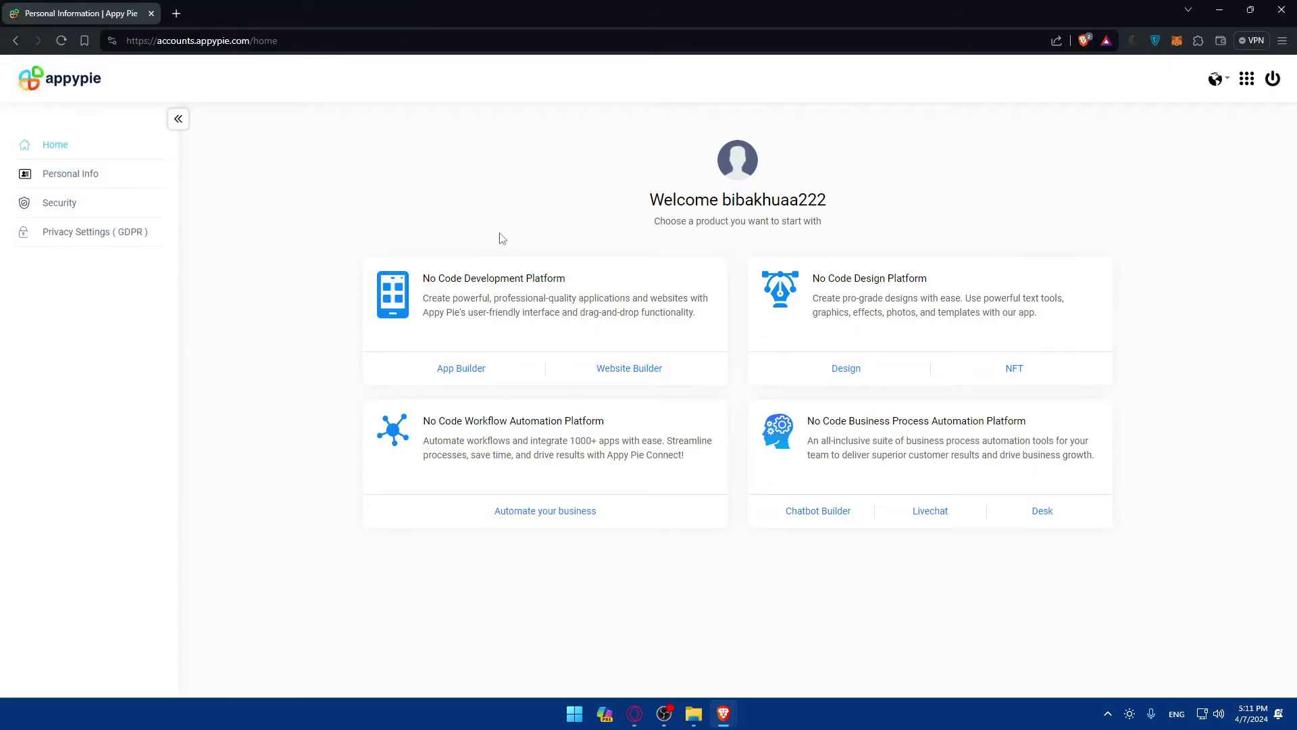
{"action": "left_click_drag", "start_coordinate": [645, 200], "coordinate": [935, 202]}
{"action": "left_click_drag", "start_coordinate": [610, 229], "coordinate": [895, 234]}
{"action": "left_click", "coordinate": [864, 235]}
{"action": "left_click_drag", "start_coordinate": [428, 445], "coordinate": [583, 438]}
{"action": "left_click", "coordinate": [503, 443]}
Step: Open Automate your business, point out the 7-day trial and $12 monthly price, and start the trial
{"action": "left_click", "coordinate": [574, 513]}
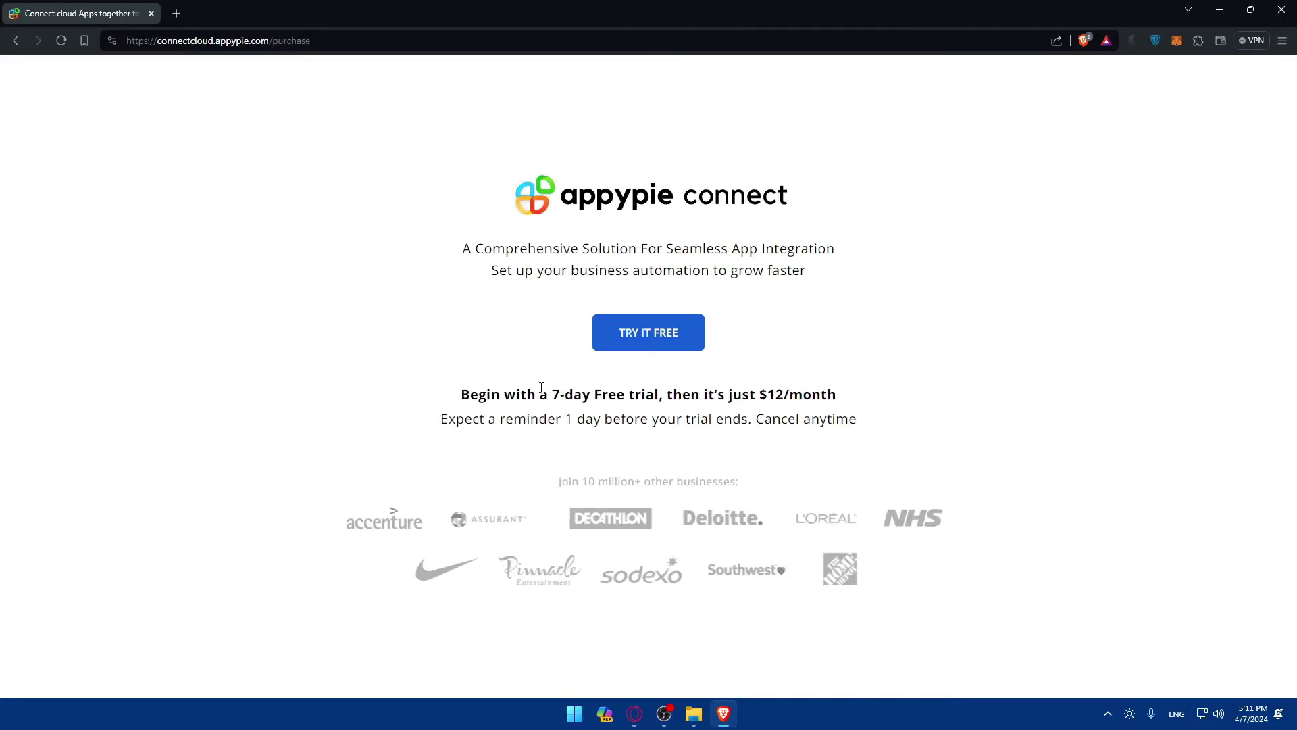
{"action": "left_click_drag", "start_coordinate": [441, 258], "coordinate": [683, 246]}
{"action": "left_click", "coordinate": [745, 251]}
{"action": "left_click_drag", "start_coordinate": [549, 394], "coordinate": [639, 390]}
{"action": "left_click", "coordinate": [682, 394]}
{"action": "left_click_drag", "start_coordinate": [754, 394], "coordinate": [811, 396]}
{"action": "left_click", "coordinate": [809, 398]}
{"action": "left_click", "coordinate": [658, 347]}
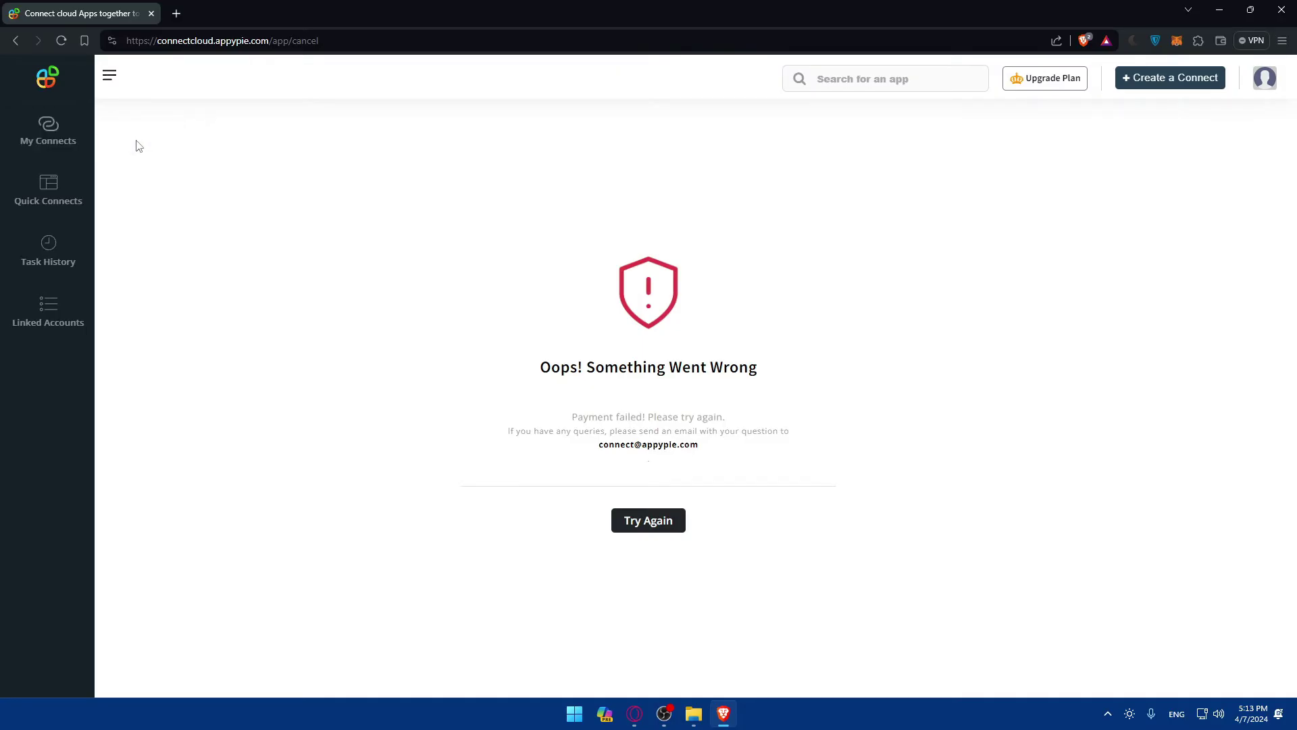
Step: Open Quick Connects in a new tab and choose Gmail as the first app
{"action": "right_click", "coordinate": [41, 194]}
{"action": "left_click", "coordinate": [70, 200]}
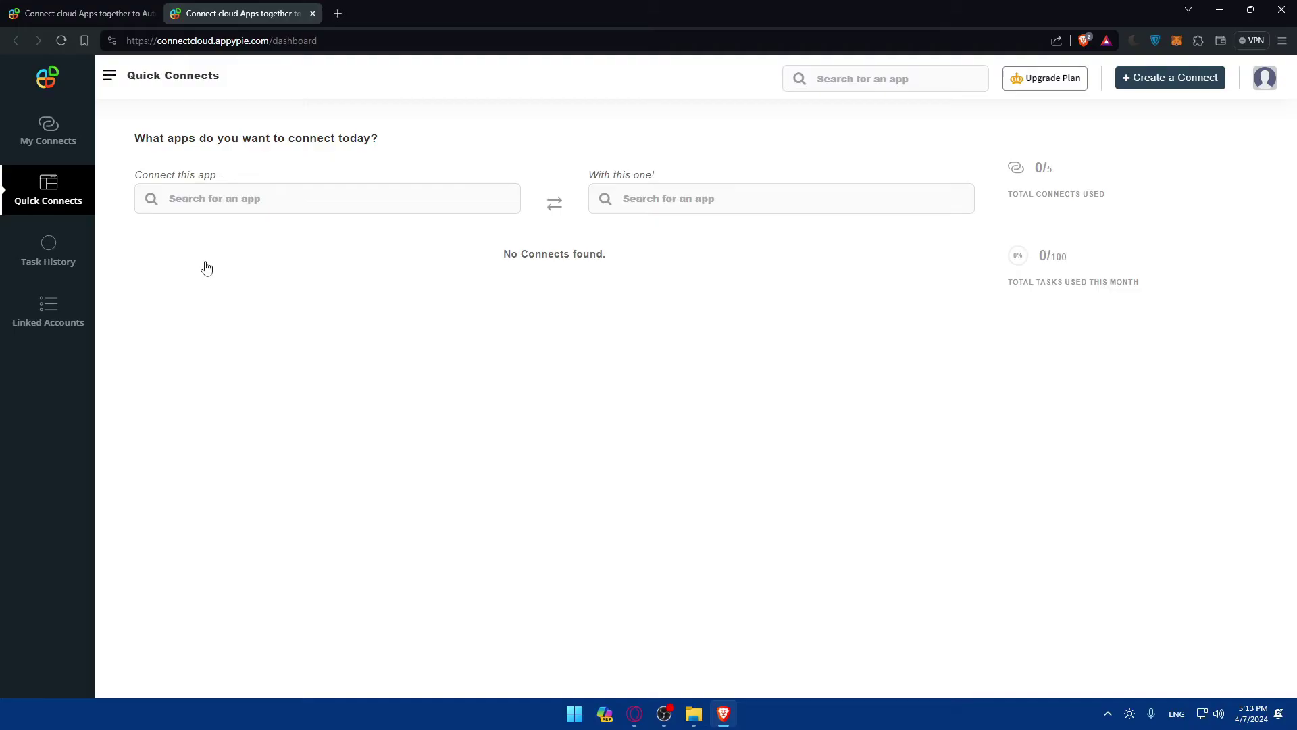
{"action": "left_click", "coordinate": [227, 203]}
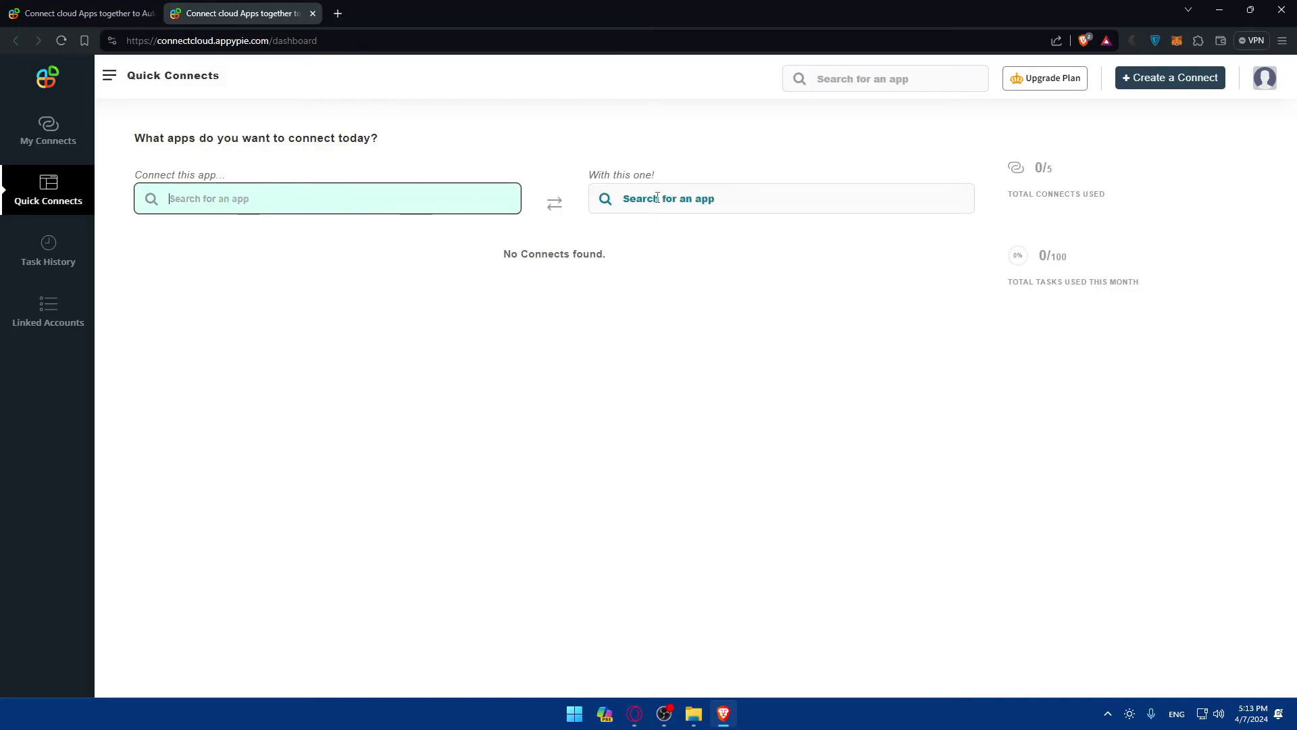
{"action": "type", "text": "g"}
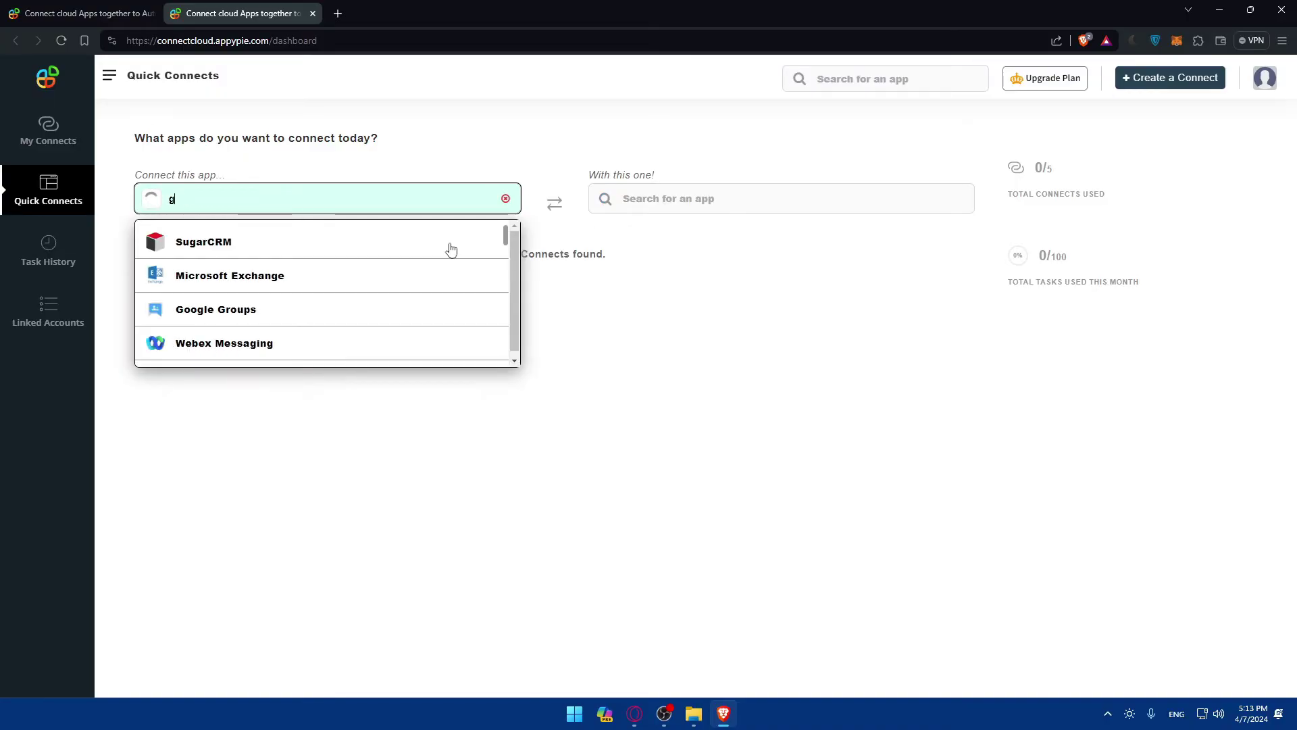
{"action": "type", "text": "oog"}
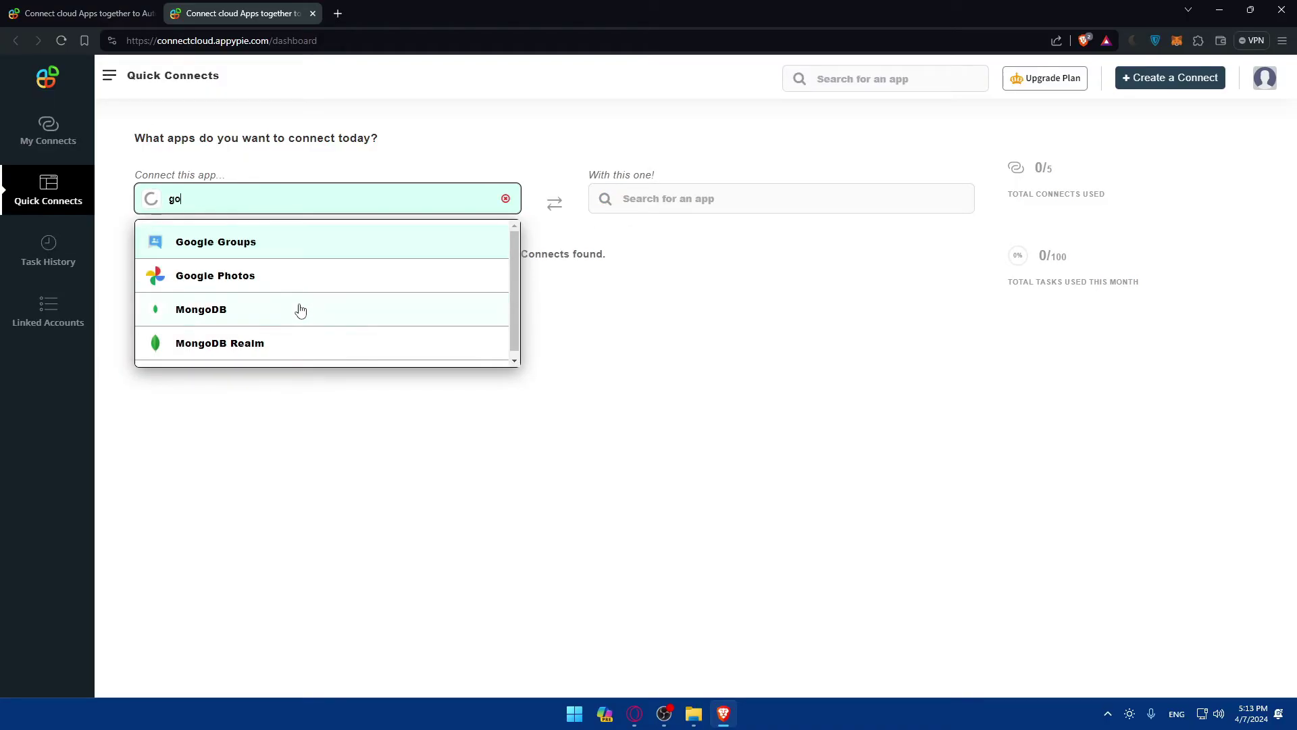
{"action": "key", "text": "BackSpace"}
{"action": "key", "text": "BackSpace"}
{"action": "key", "text": "BackSpace"}
{"action": "type", "text": "mail"}
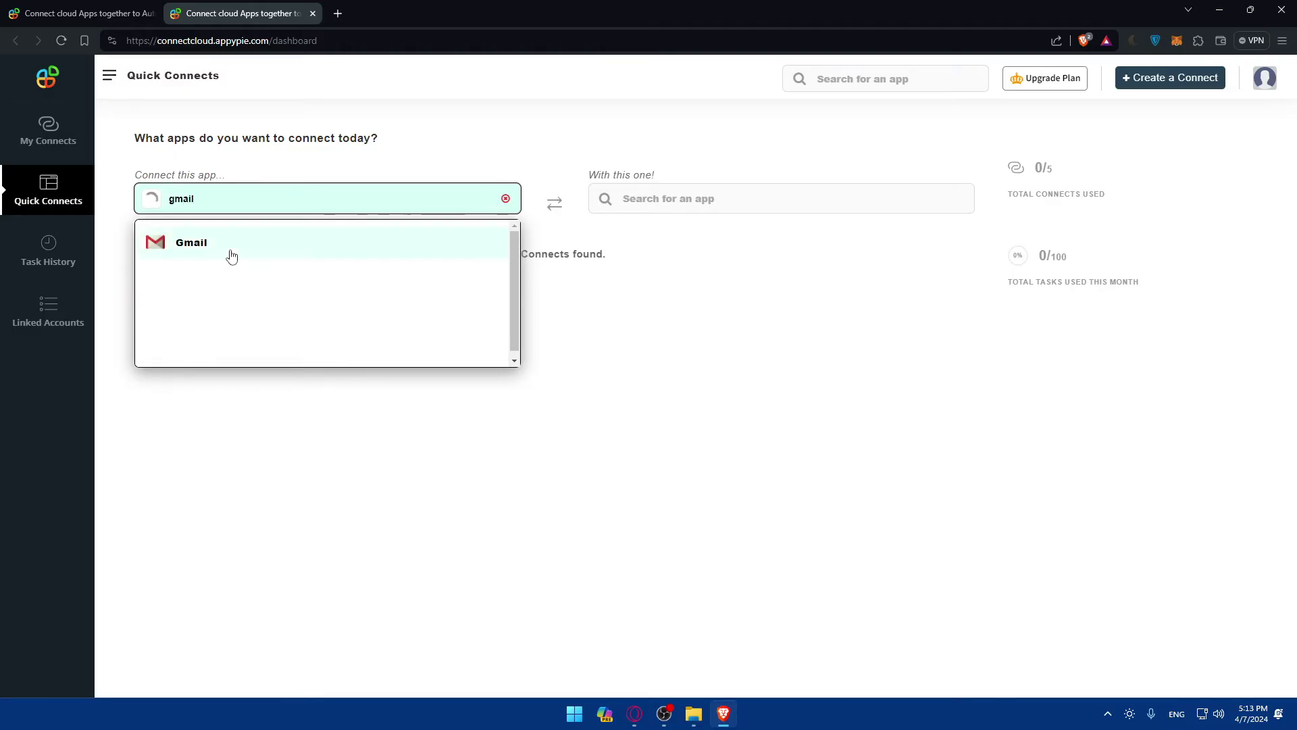
{"action": "left_click", "coordinate": [230, 248]}
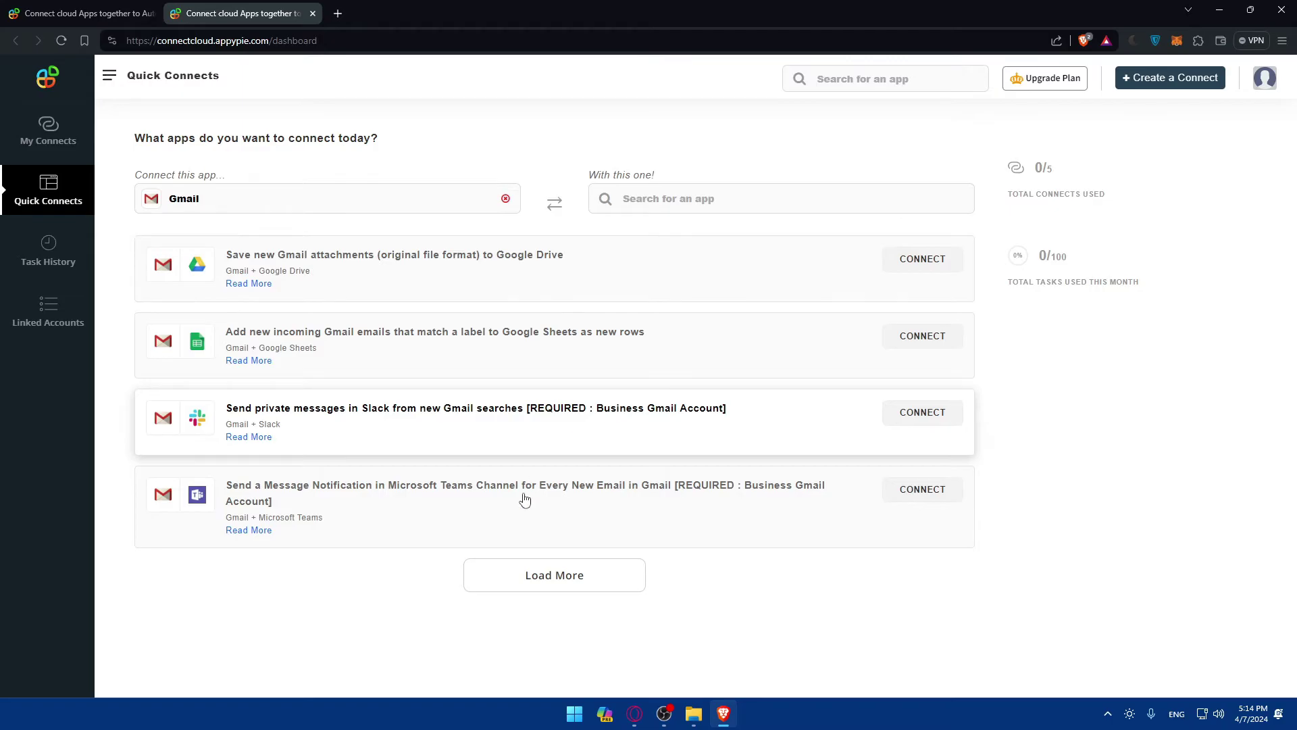
Step: Load more Gmail quick connect suggestions and begin searching for a second app
{"action": "left_click", "coordinate": [539, 576]}
{"action": "scroll", "coordinate": [601, 256], "scroll_direction": "down", "scroll_amount": 2}
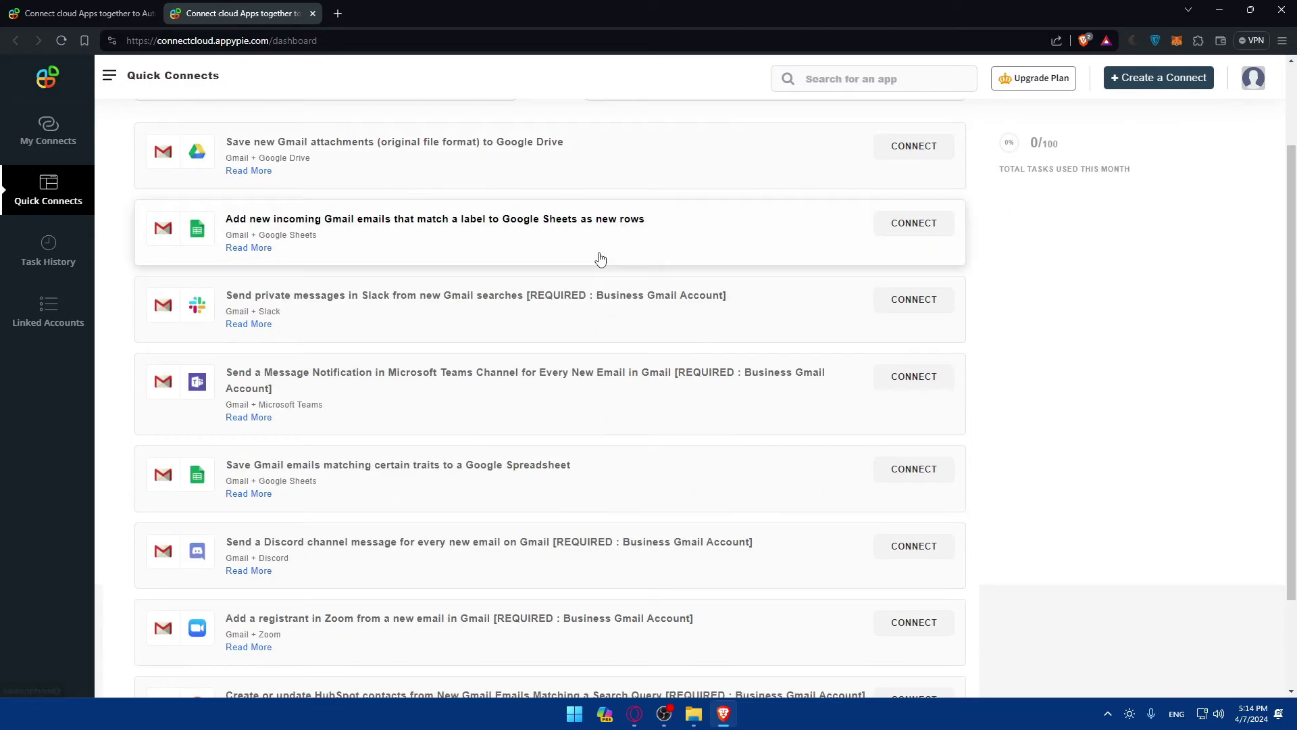
{"action": "scroll", "coordinate": [635, 230], "scroll_direction": "up", "scroll_amount": 2}
{"action": "left_click", "coordinate": [656, 199]}
Step: Choose Discord via 'dis' as Gmail's partner app and load more Gmail–Discord quick connects
{"action": "type", "text": "dis"}
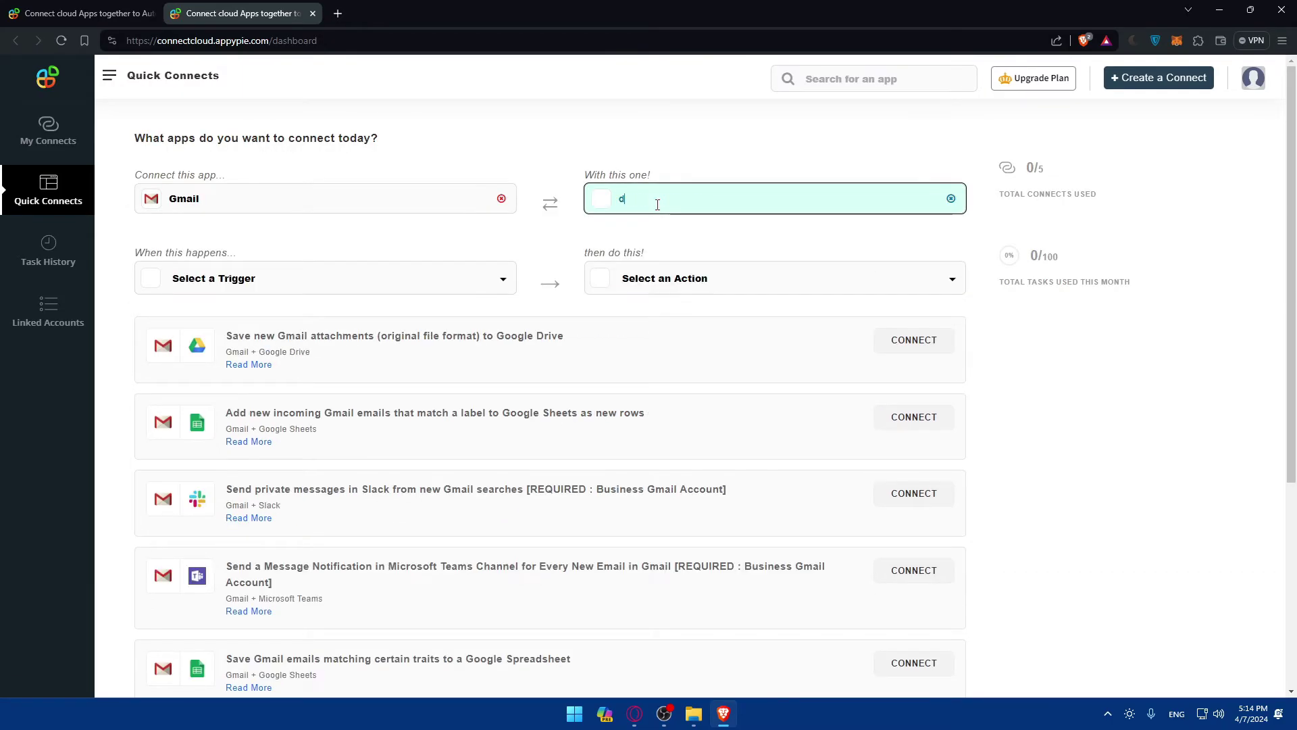
{"action": "left_click", "coordinate": [692, 241]}
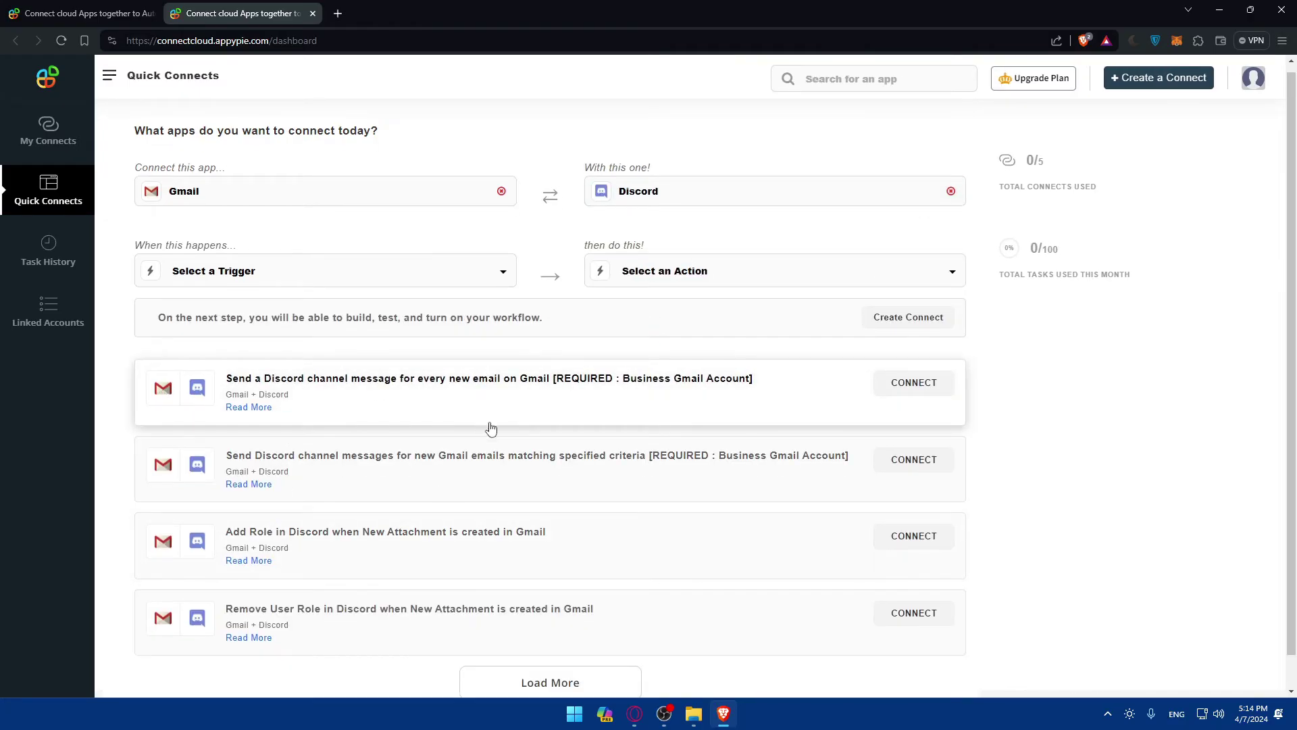
{"action": "scroll", "coordinate": [513, 473], "scroll_direction": "down", "scroll_amount": 1}
{"action": "left_click", "coordinate": [586, 642]}
{"action": "scroll", "coordinate": [499, 504], "scroll_direction": "down", "scroll_amount": 5}
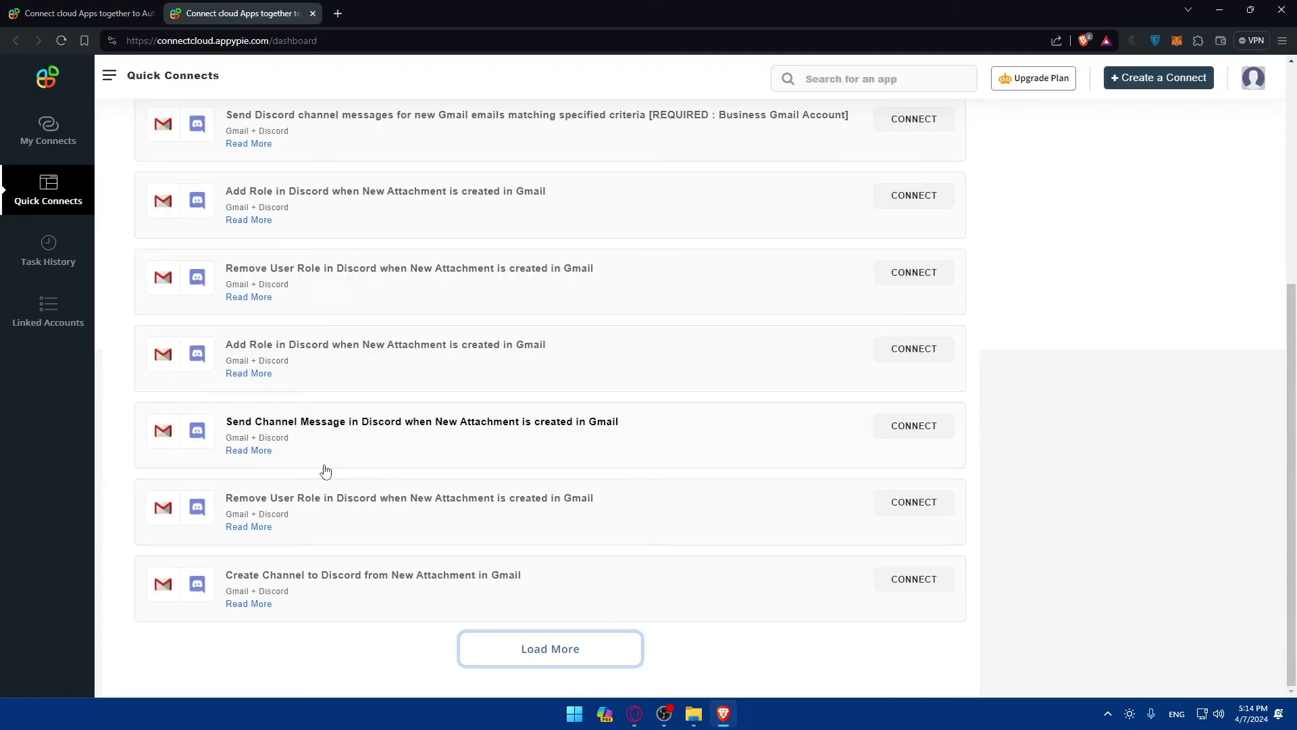
{"action": "scroll", "coordinate": [324, 469], "scroll_direction": "up", "scroll_amount": 1}
{"action": "scroll", "coordinate": [333, 435], "scroll_direction": "down", "scroll_amount": 1}
{"action": "left_click", "coordinate": [579, 642]}
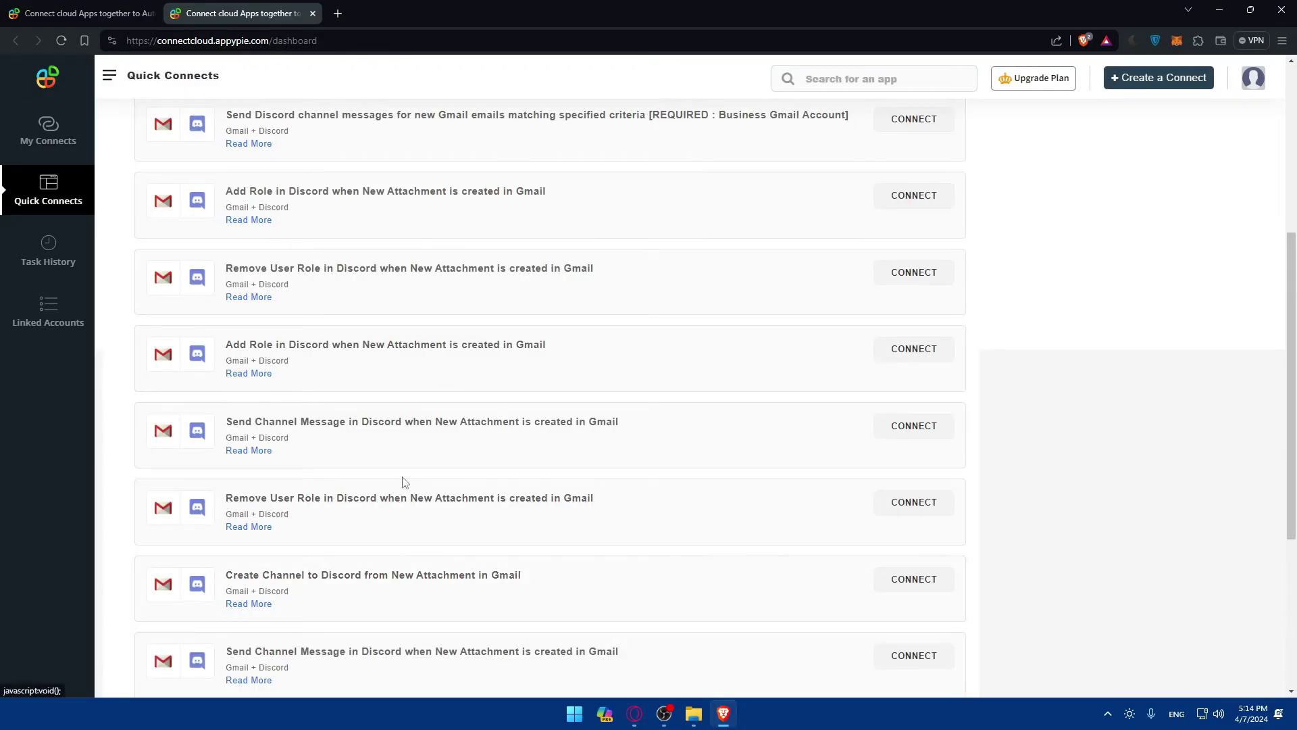
{"action": "scroll", "coordinate": [379, 473], "scroll_direction": "up", "scroll_amount": 5}
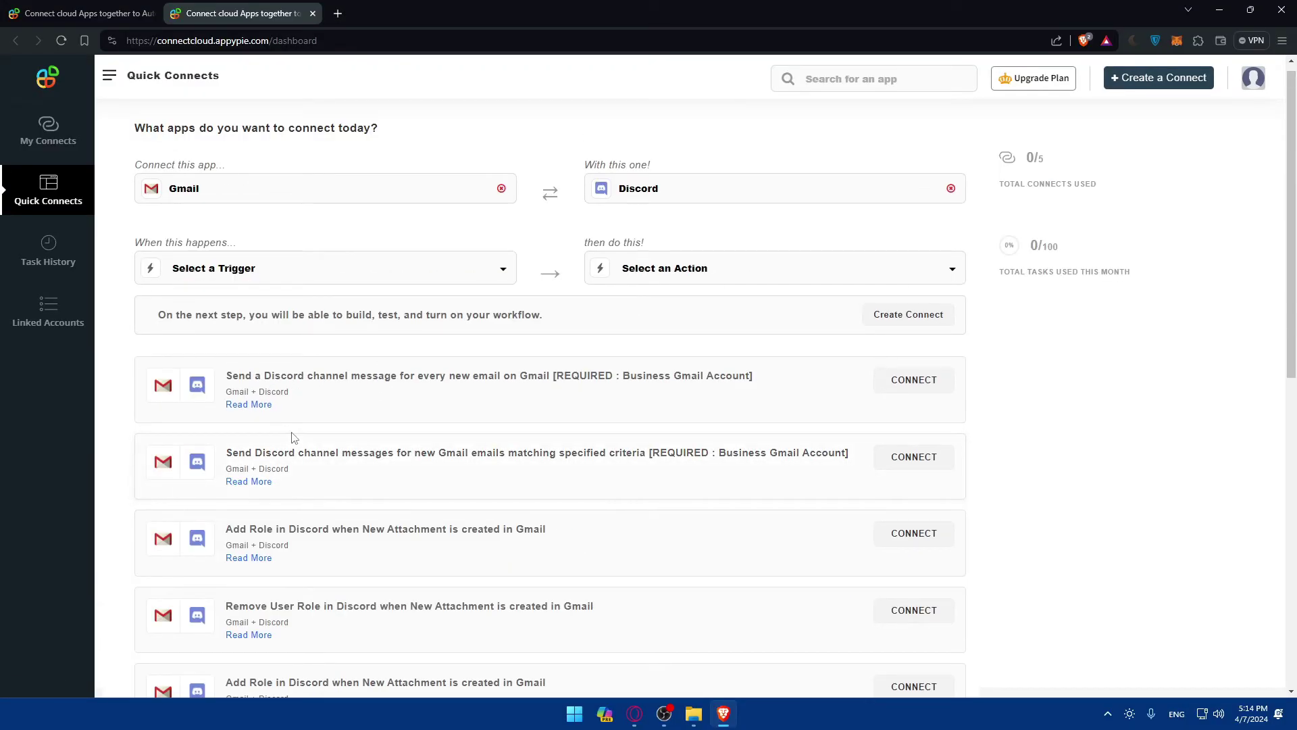
Step: Go to My Connects and close the unused extra browser tab
{"action": "scroll", "coordinate": [313, 443], "scroll_direction": "down", "scroll_amount": 5}
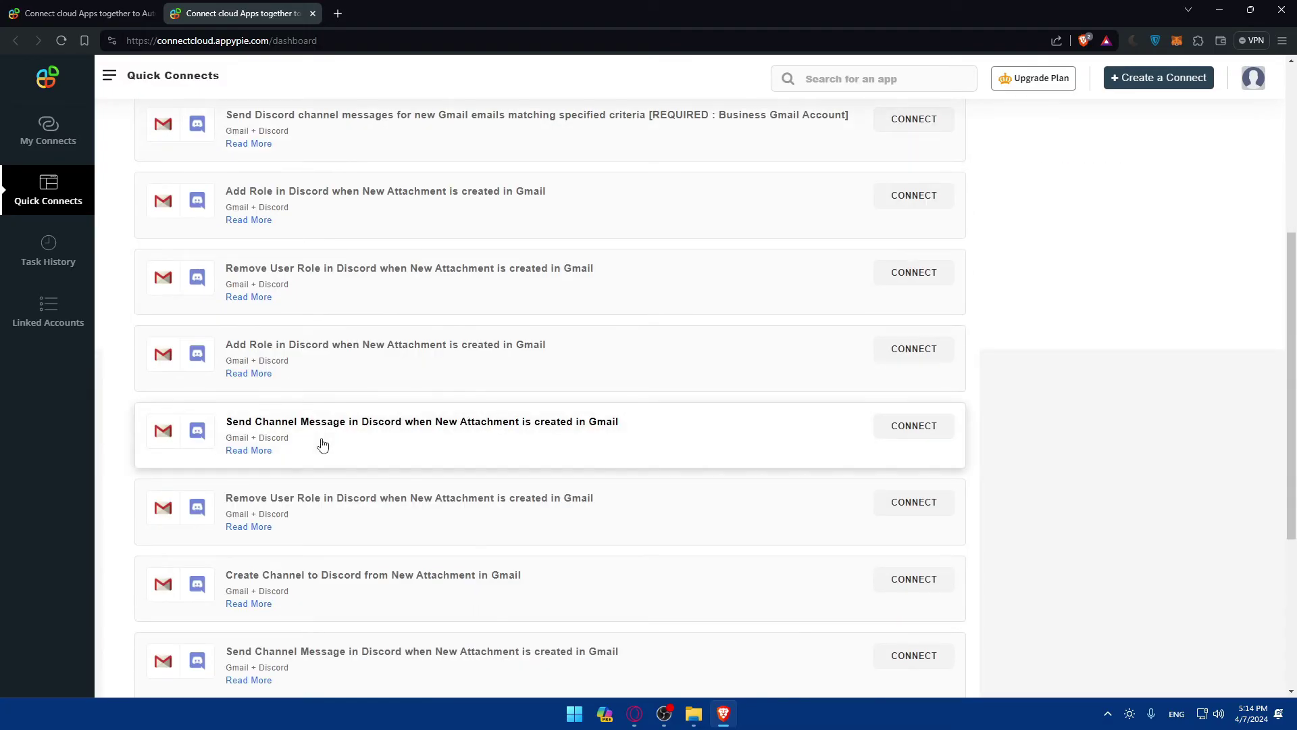
{"action": "left_click", "coordinate": [60, 141]}
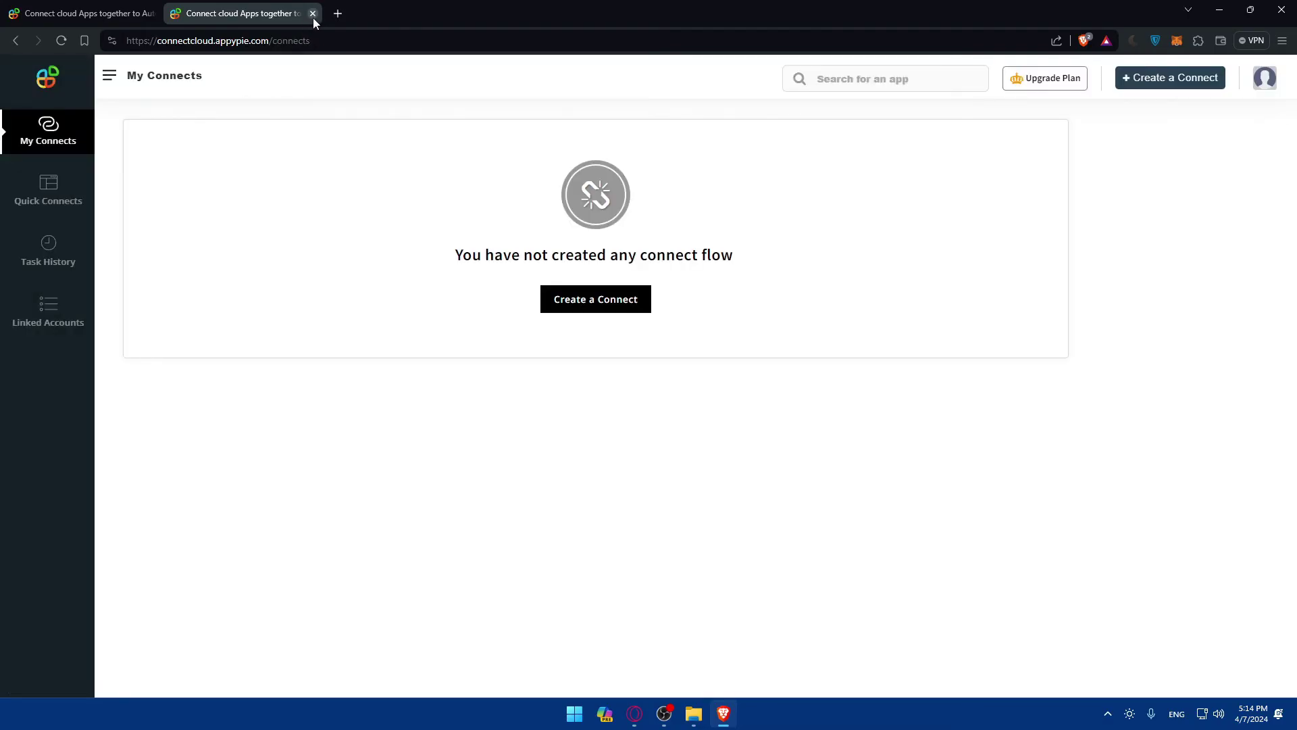
{"action": "left_click", "coordinate": [152, 14]}
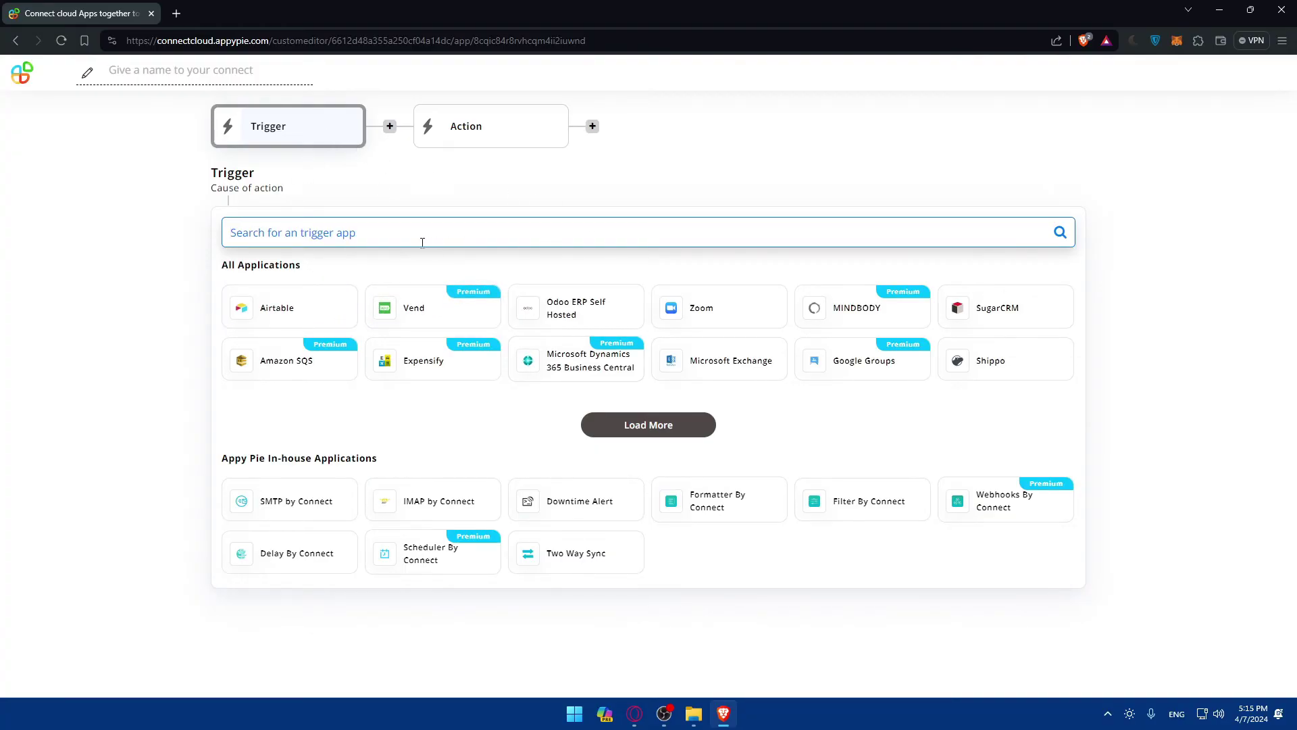
Step: Choose Gmail via 'gma' as the trigger app with the New Email event
{"action": "type", "text": "gma"}
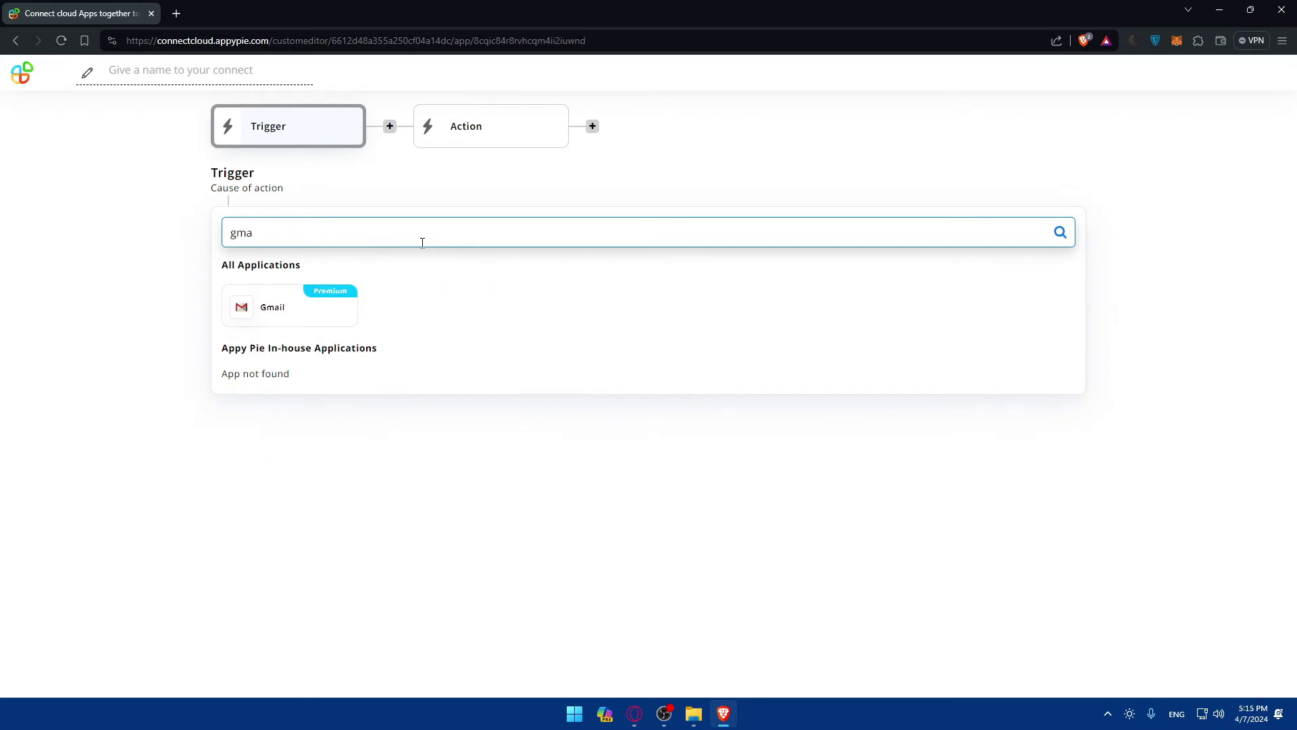
{"action": "left_click", "coordinate": [291, 312]}
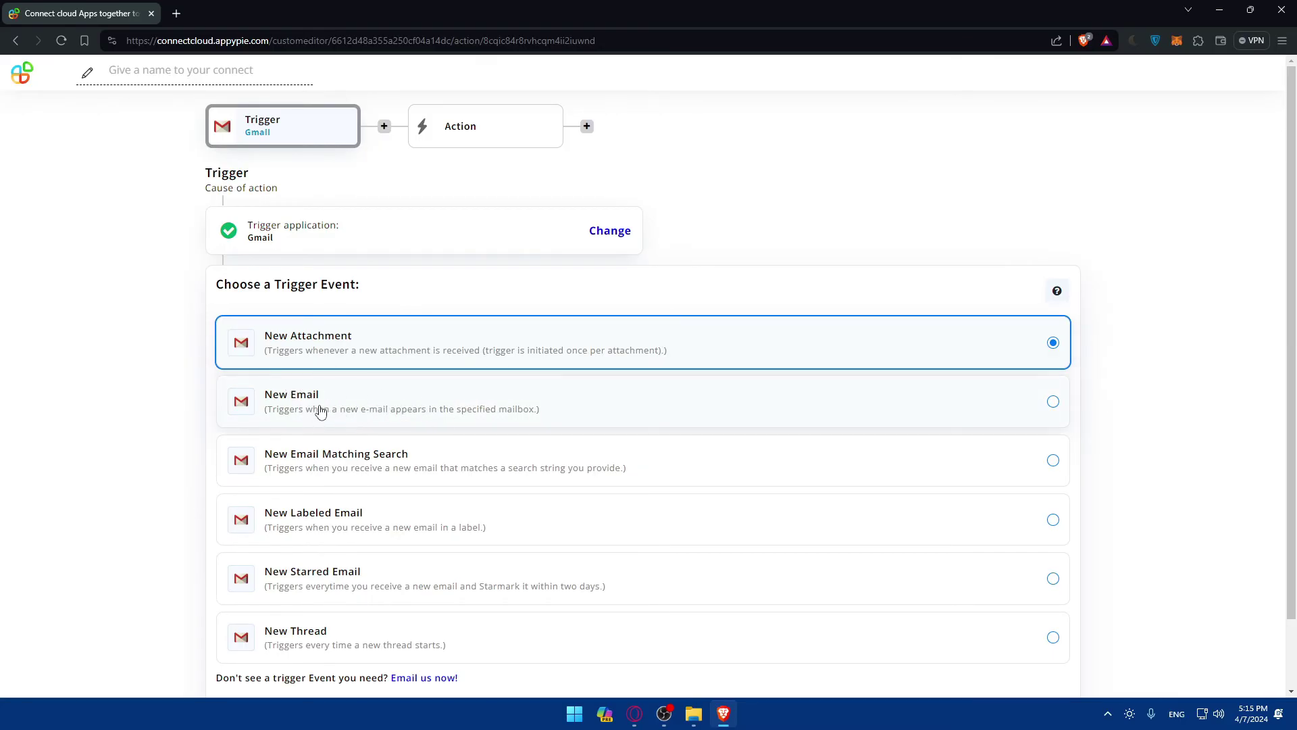
{"action": "left_click", "coordinate": [348, 411]}
{"action": "scroll", "coordinate": [365, 452], "scroll_direction": "down", "scroll_amount": 2}
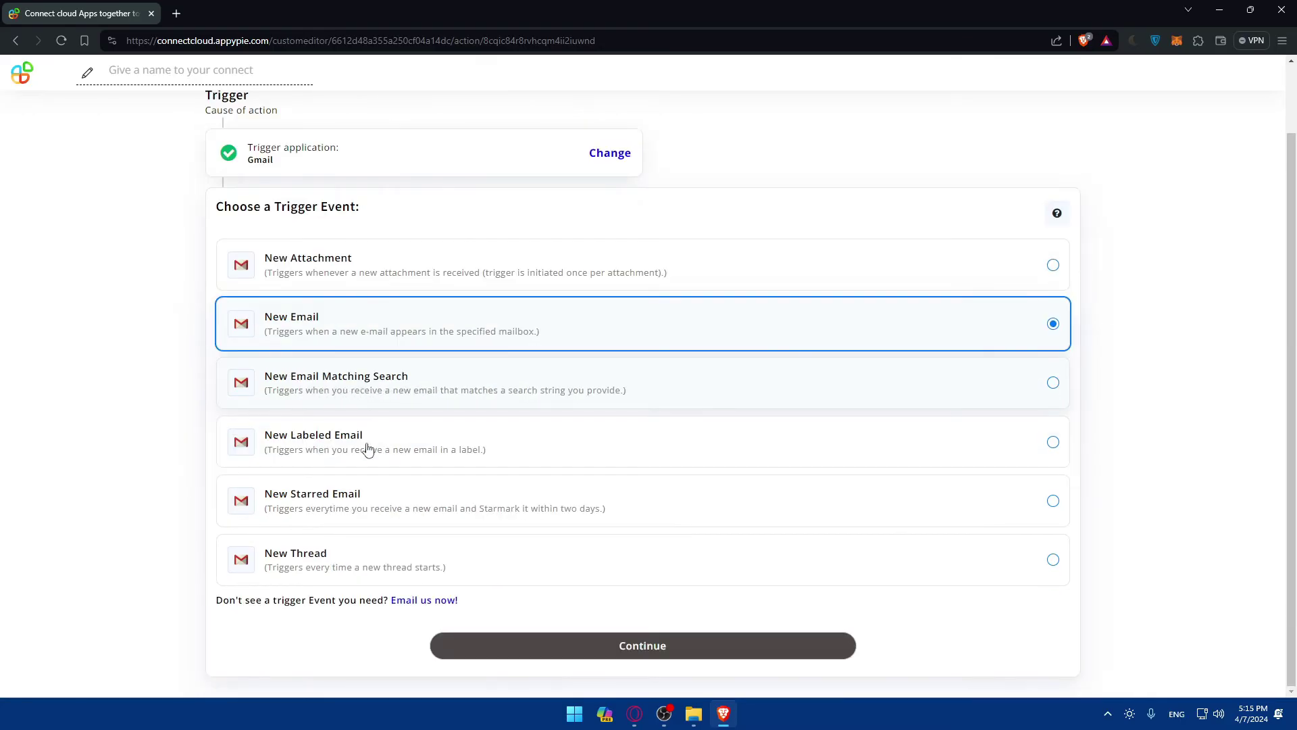
{"action": "left_click", "coordinate": [577, 638]}
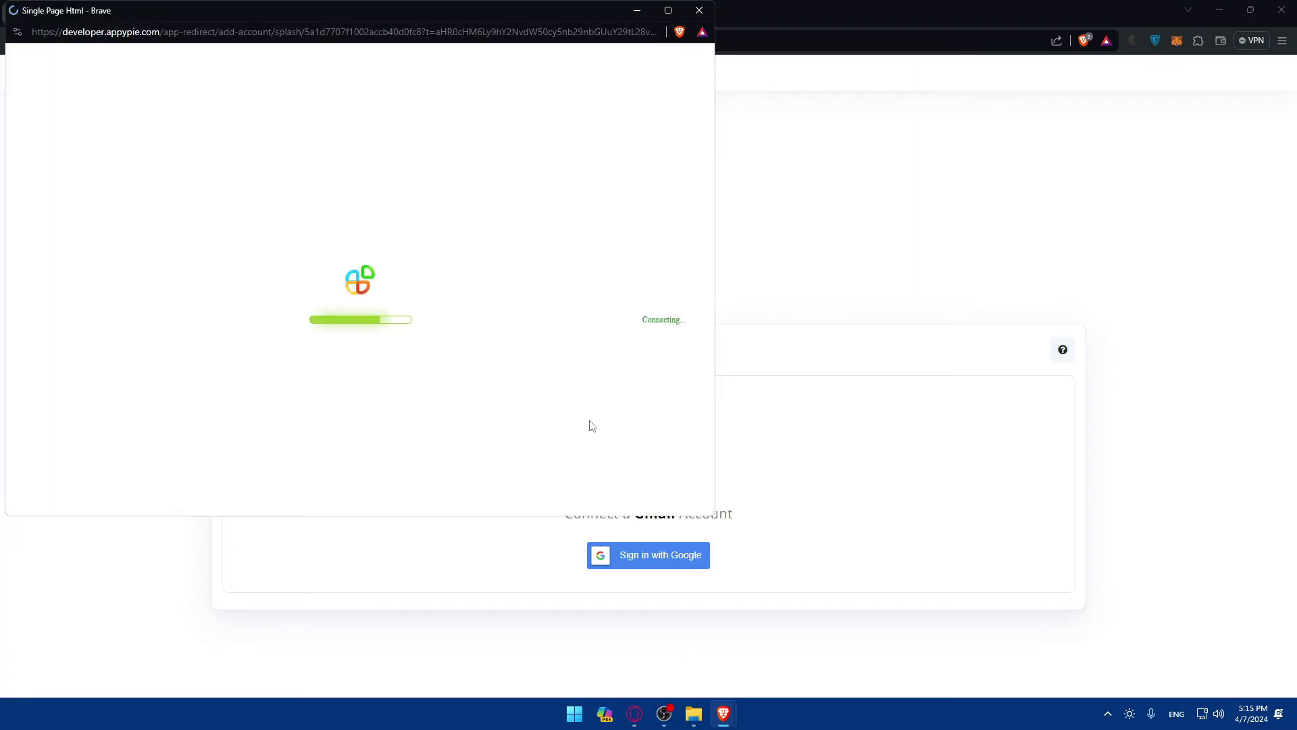
Step: Sign in with the chosen Google account and allow Appy Pie Connect access
{"action": "left_click", "coordinate": [443, 228]}
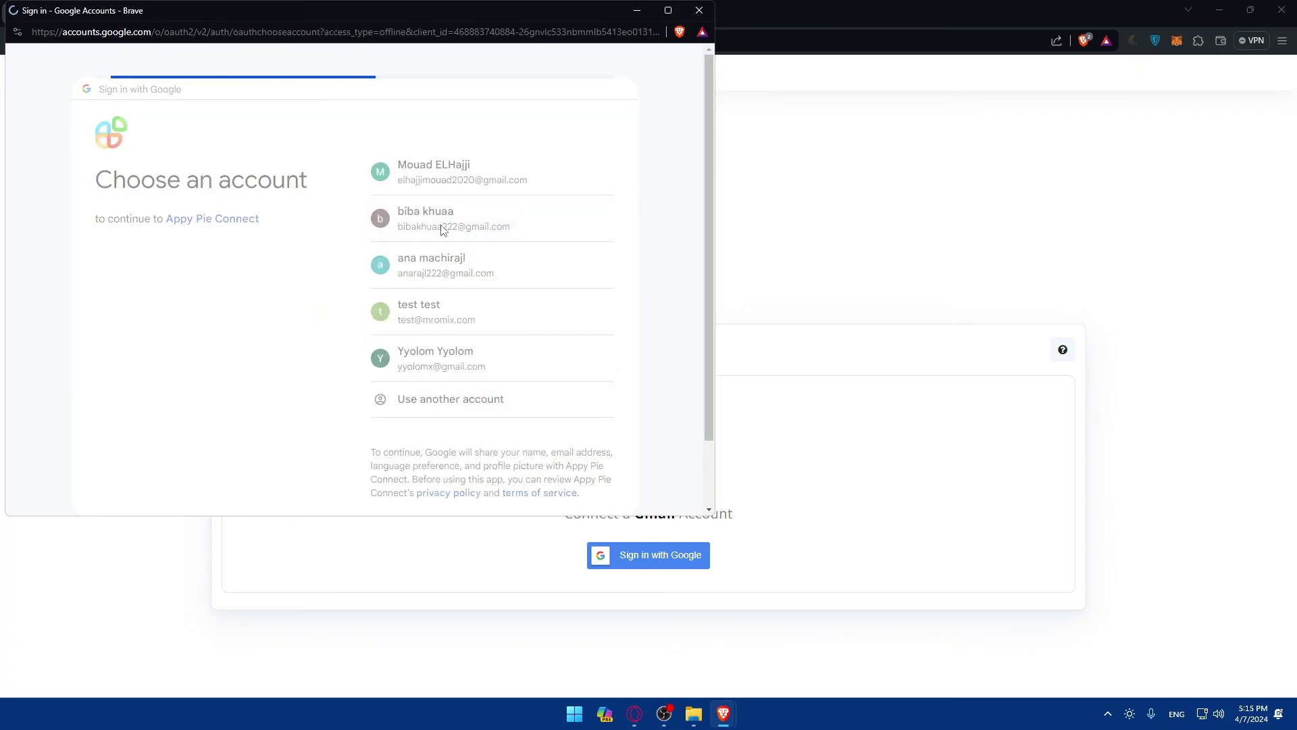
{"action": "left_click", "coordinate": [420, 351]}
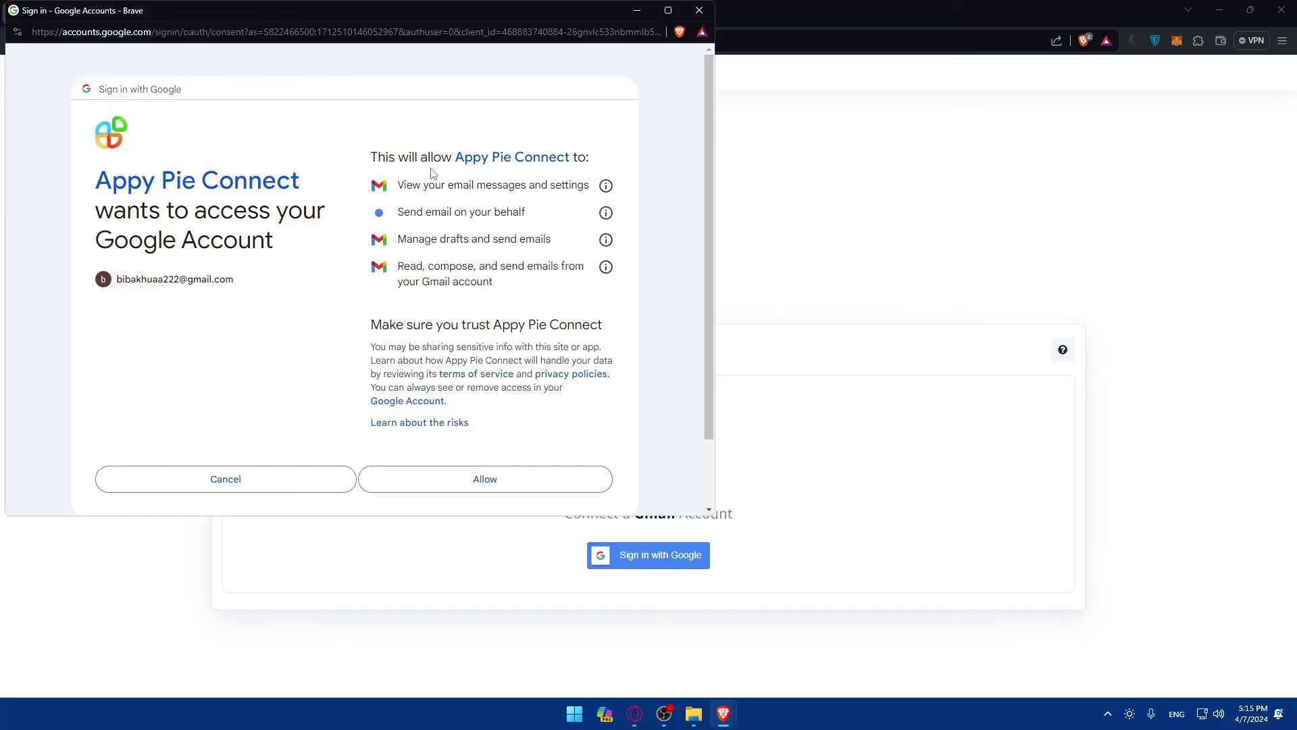
{"action": "left_click_drag", "start_coordinate": [403, 187], "coordinate": [567, 187]}
{"action": "left_click", "coordinate": [576, 192]}
{"action": "left_click", "coordinate": [504, 479]}
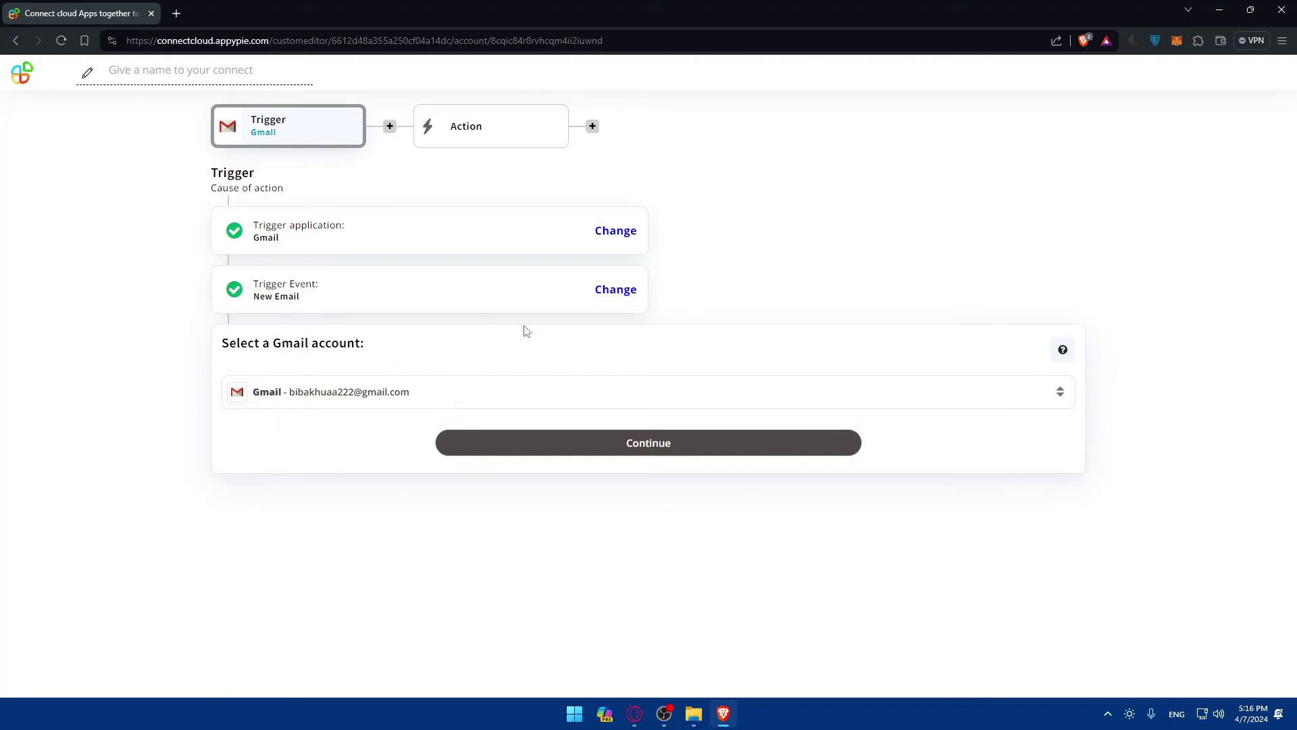
Step: Confirm the linked Gmail account, leave Label/Mailbox unset, and run the trigger test
{"action": "left_click", "coordinate": [638, 443]}
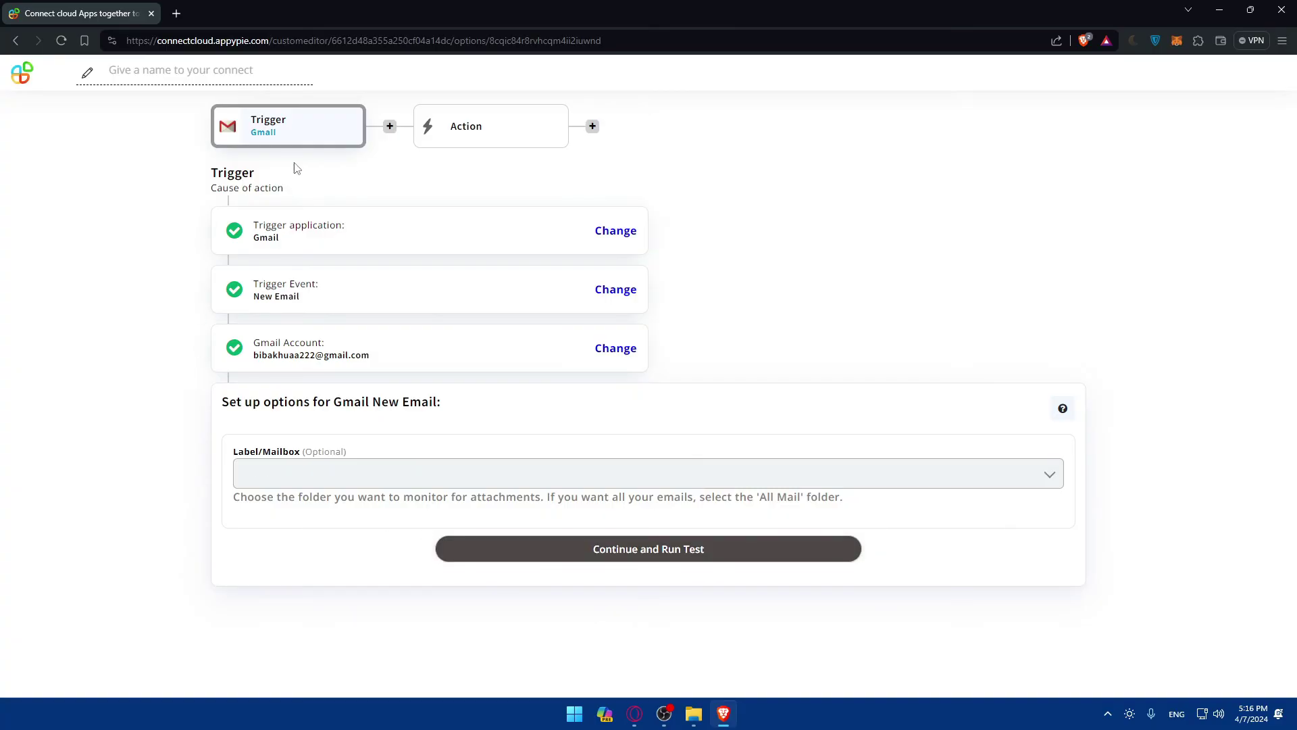
{"action": "left_click", "coordinate": [361, 485]}
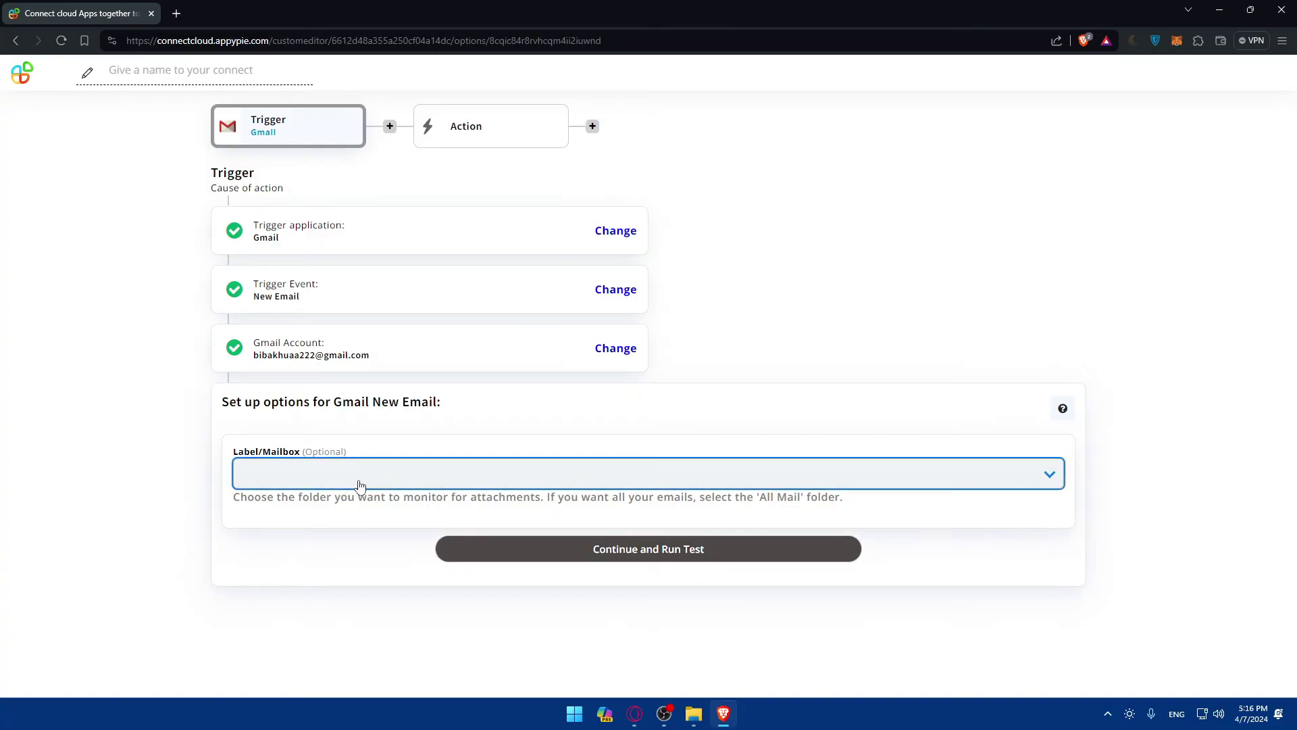
{"action": "left_click", "coordinate": [377, 476]}
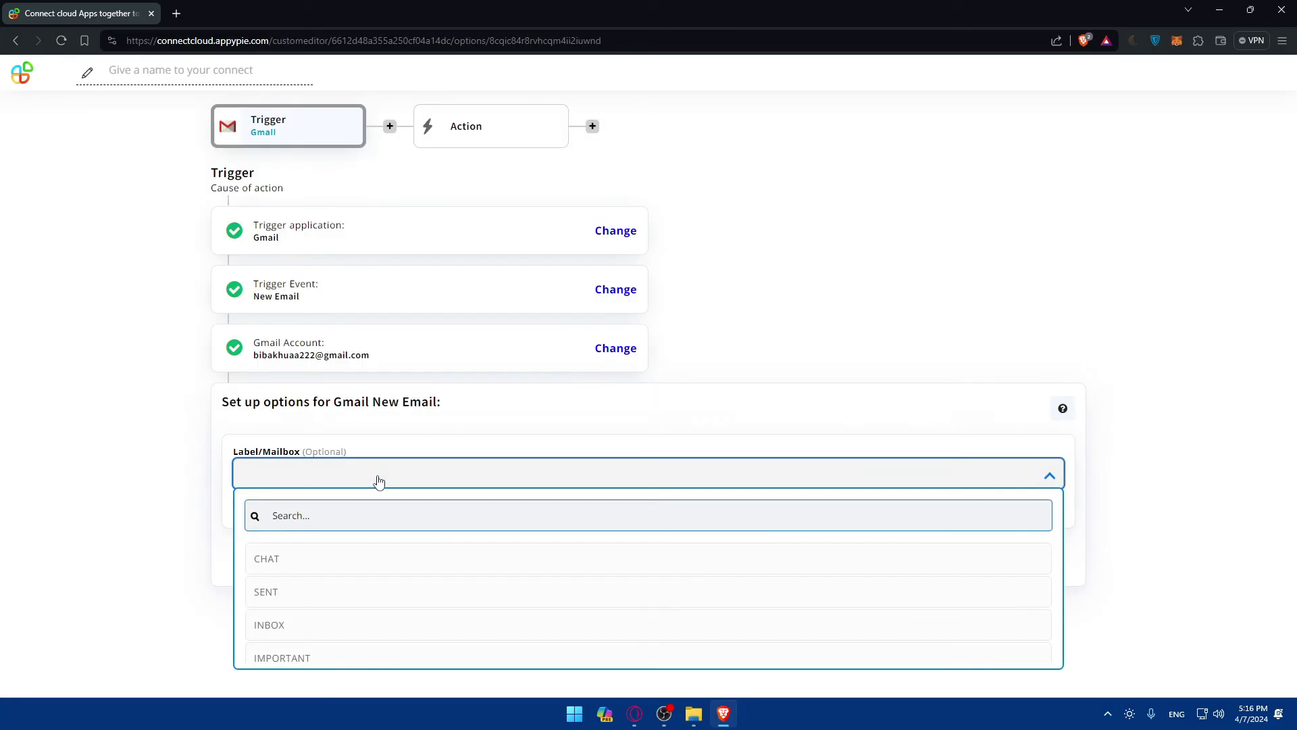
{"action": "scroll", "coordinate": [336, 590], "scroll_direction": "down", "scroll_amount": 5}
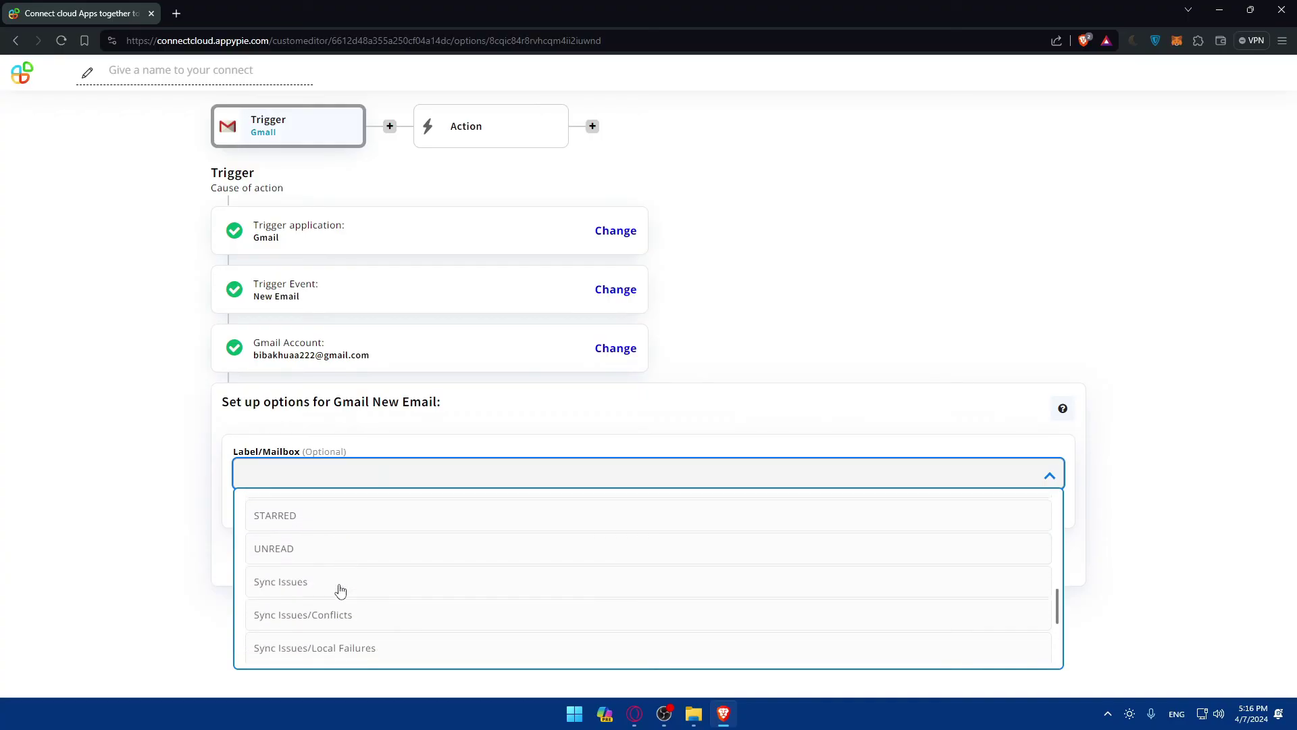
{"action": "scroll", "coordinate": [335, 585], "scroll_direction": "down", "scroll_amount": 2}
{"action": "left_click", "coordinate": [165, 556]}
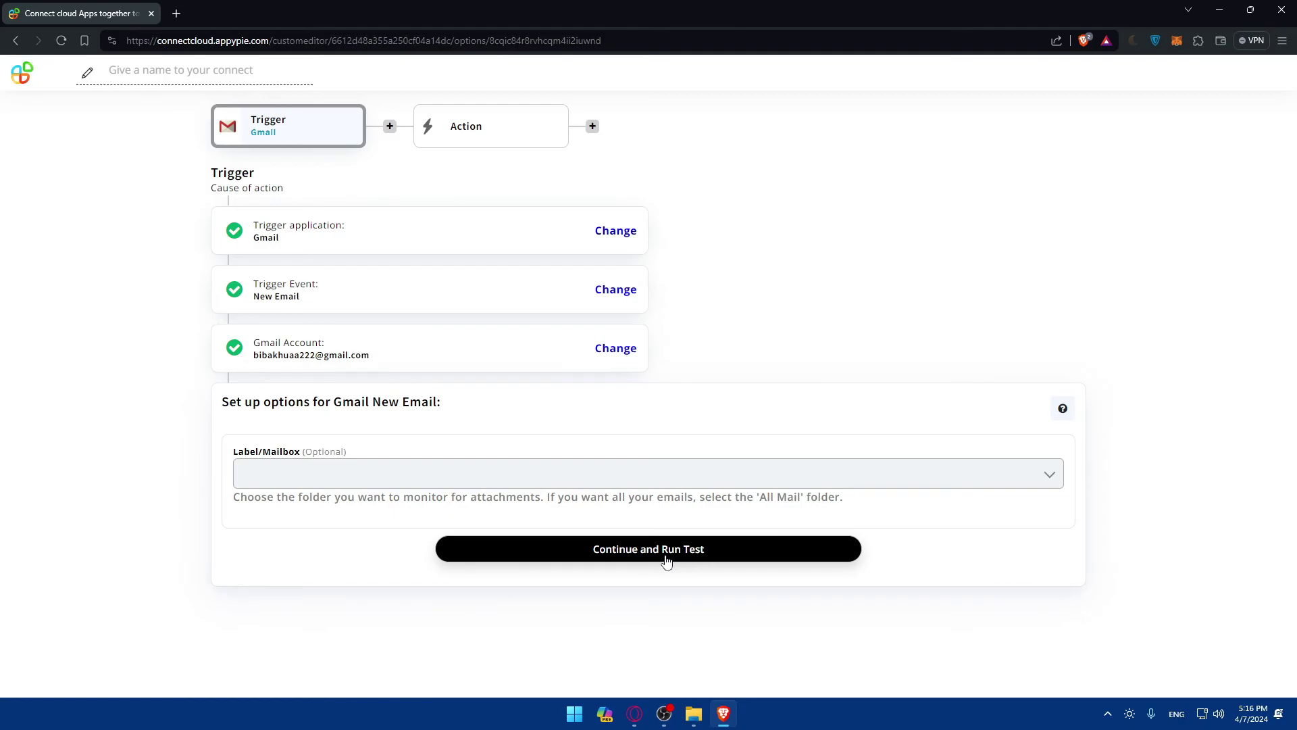
{"action": "left_click", "coordinate": [665, 560]}
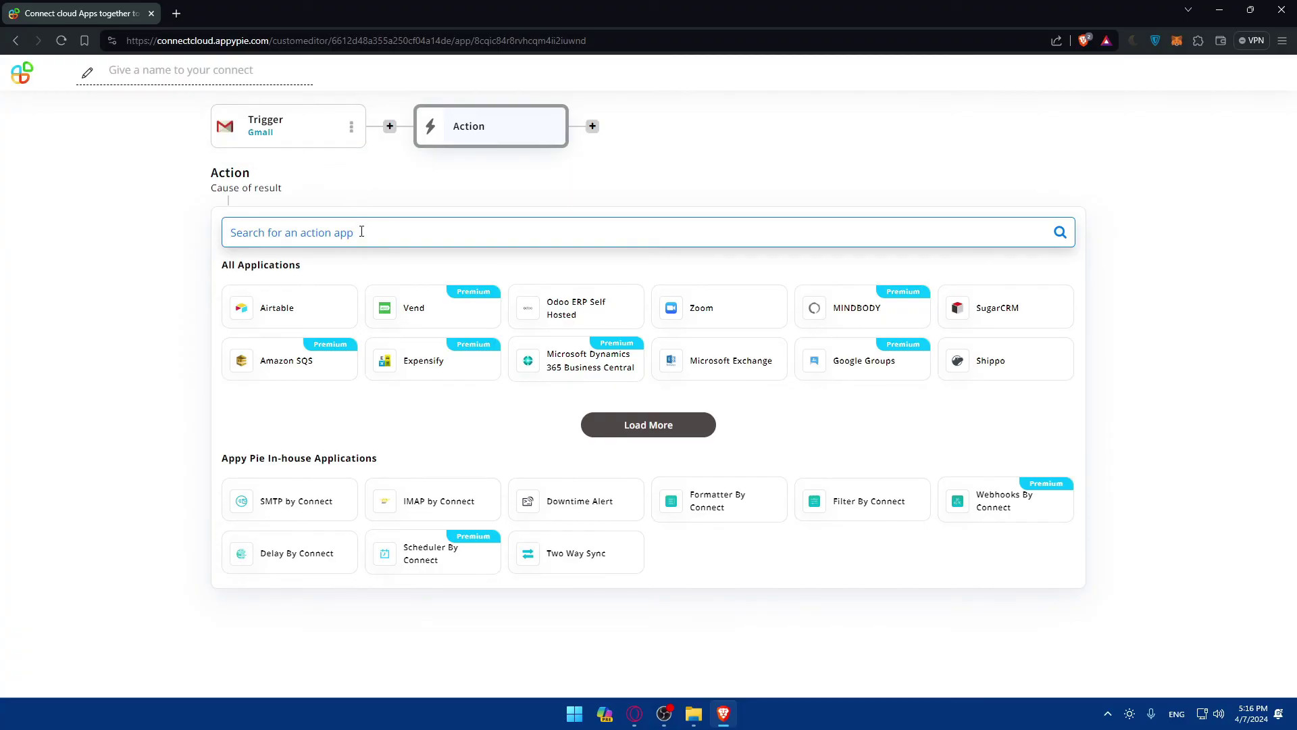
Step: Search 'disc' and pick Discord as the flow's action app
{"action": "type", "text": "disc"}
{"action": "left_click", "coordinate": [254, 310]}
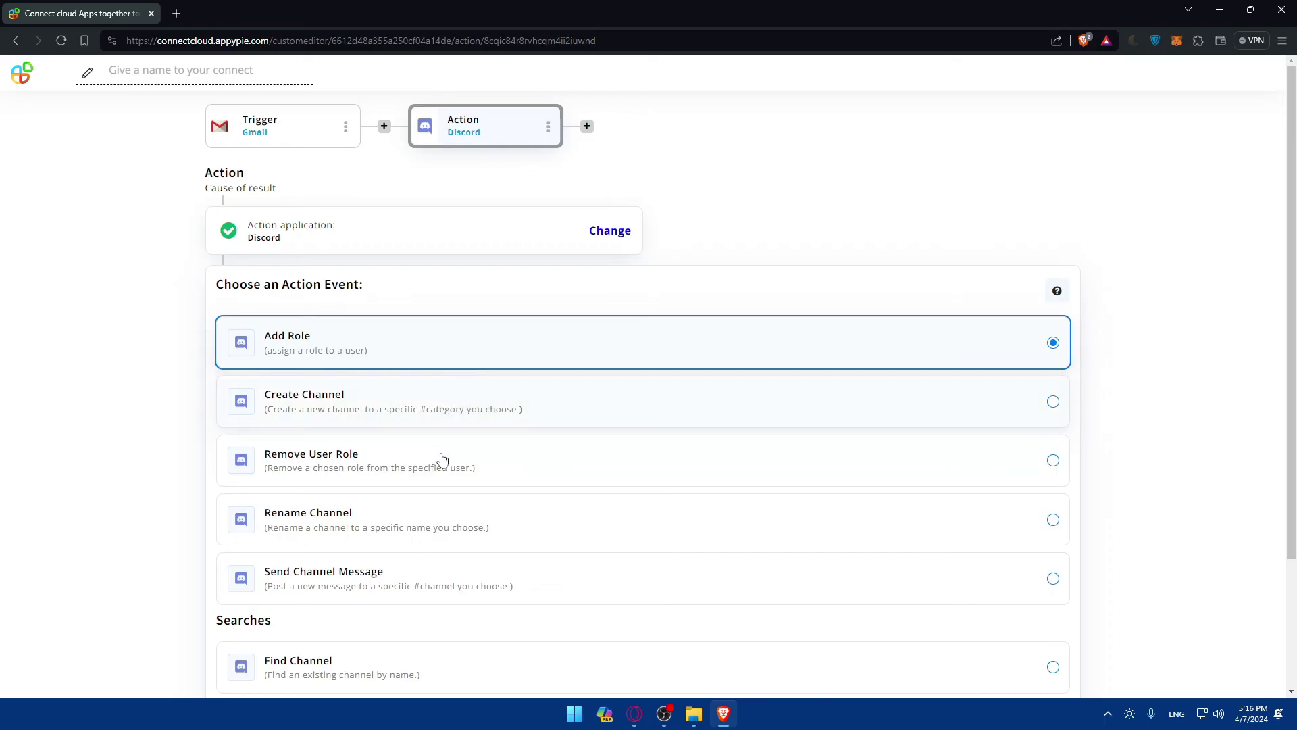
{"action": "scroll", "coordinate": [439, 456], "scroll_direction": "down", "scroll_amount": 3}
{"action": "scroll", "coordinate": [409, 561], "scroll_direction": "up", "scroll_amount": 2}
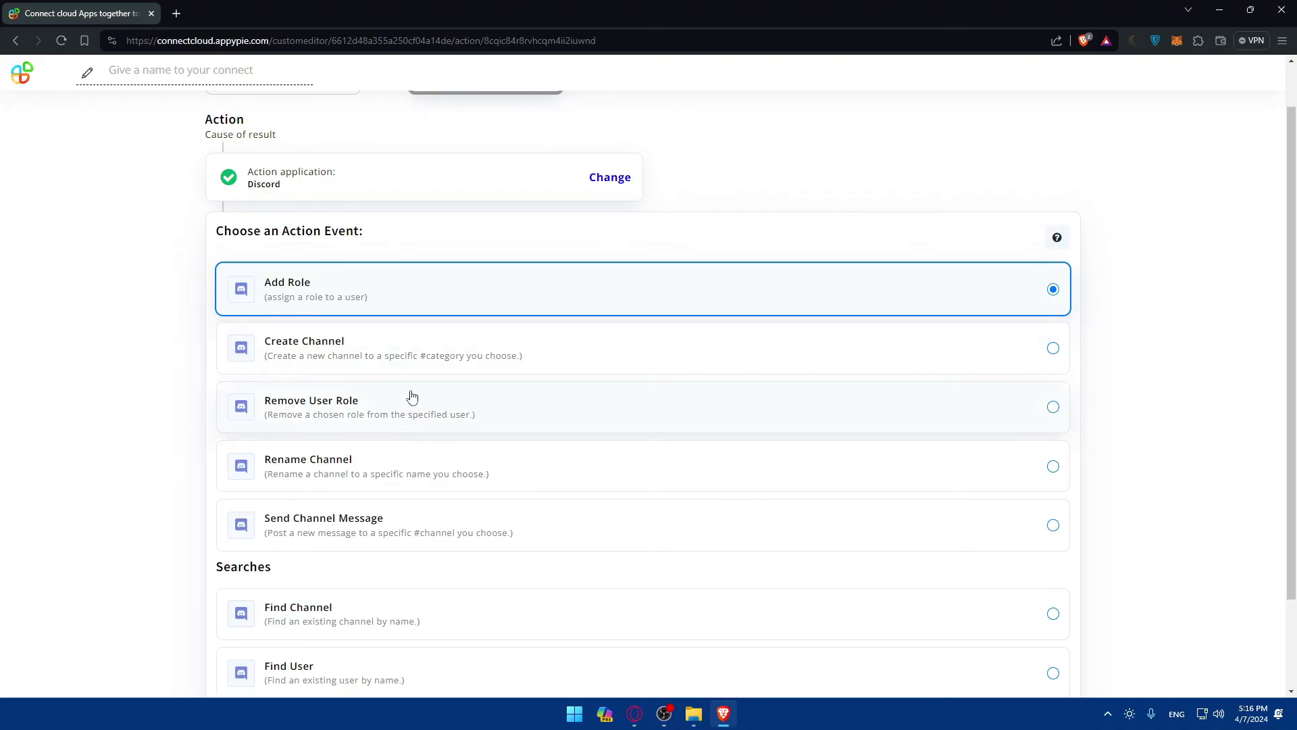
Step: Set the Discord action event to Create Channel and confirm it
{"action": "left_click", "coordinate": [419, 353]}
{"action": "scroll", "coordinate": [757, 412], "scroll_direction": "down", "scroll_amount": 2}
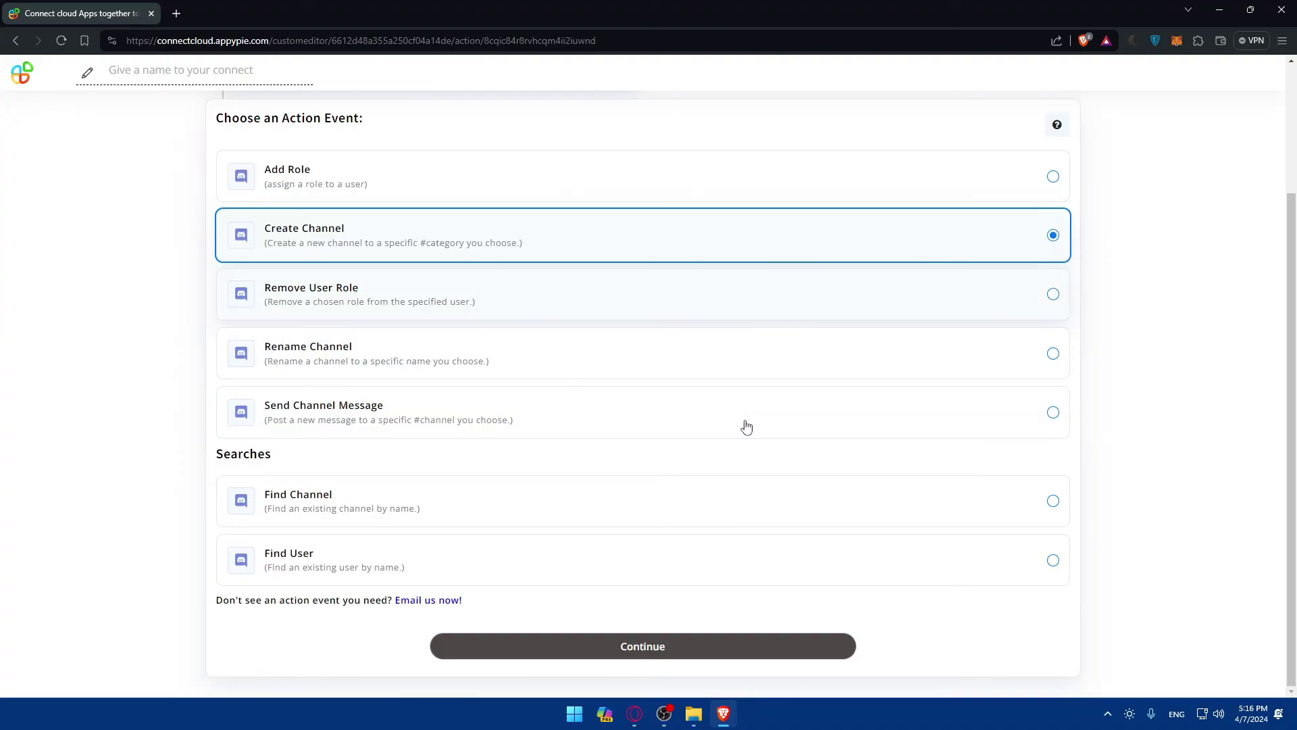
{"action": "left_click", "coordinate": [679, 652]}
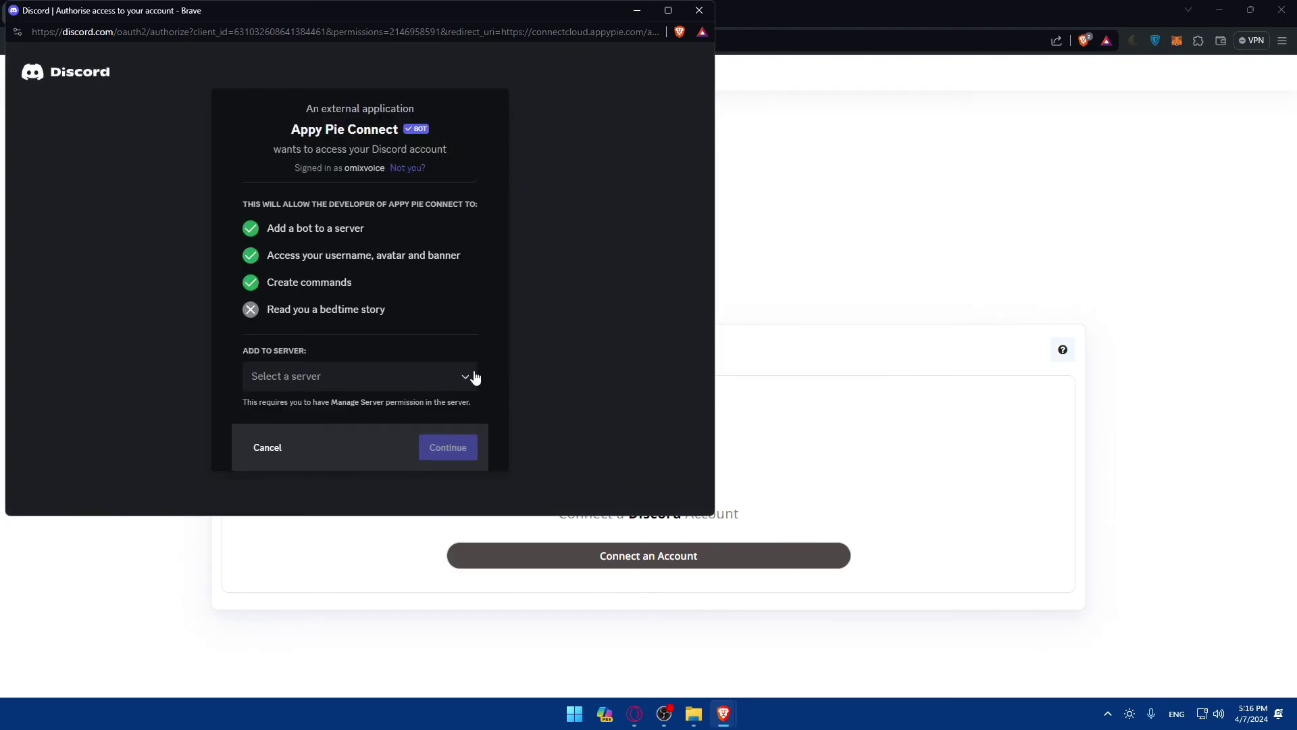
Step: Choose the account's server for the Appy Pie Connect bot and continue
{"action": "left_click", "coordinate": [398, 379]}
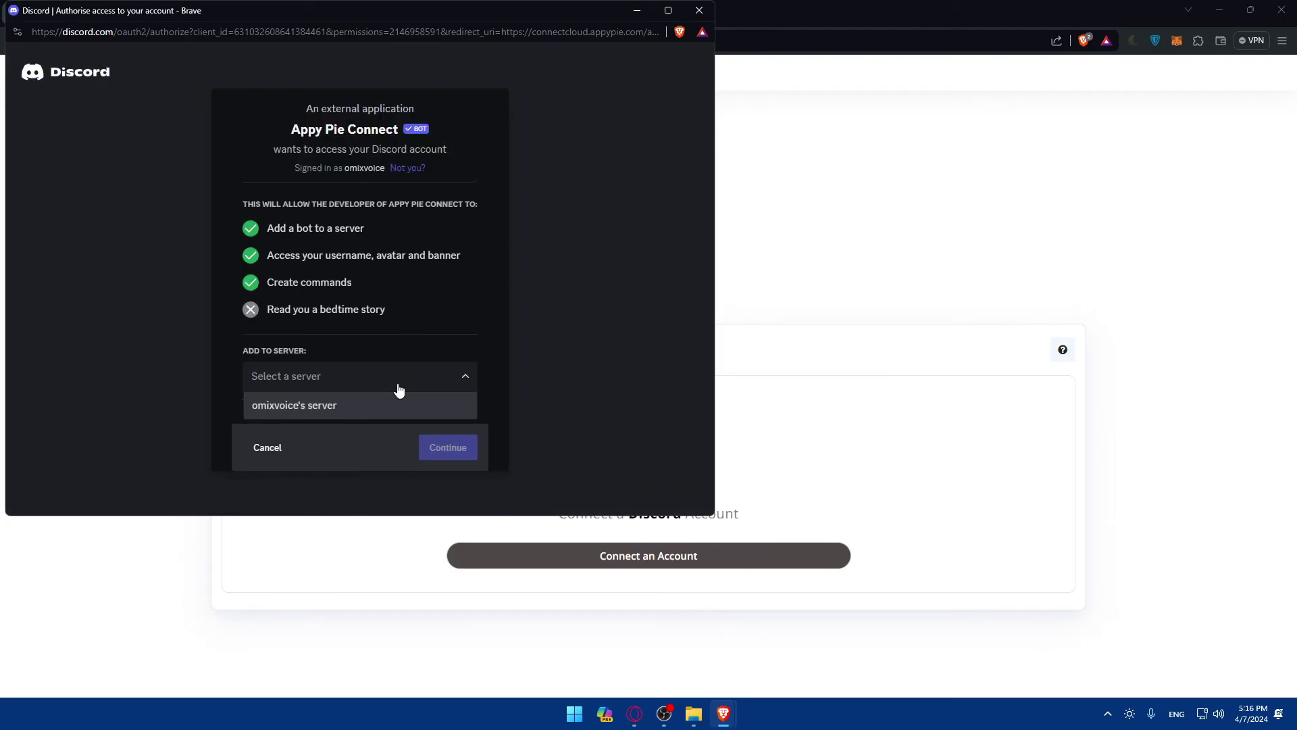
{"action": "left_click", "coordinate": [339, 407]}
{"action": "left_click", "coordinate": [450, 447]}
Step: Review the bot permissions, authorise them, and pass the hCaptcha check
{"action": "scroll", "coordinate": [394, 385], "scroll_direction": "down", "scroll_amount": 8}
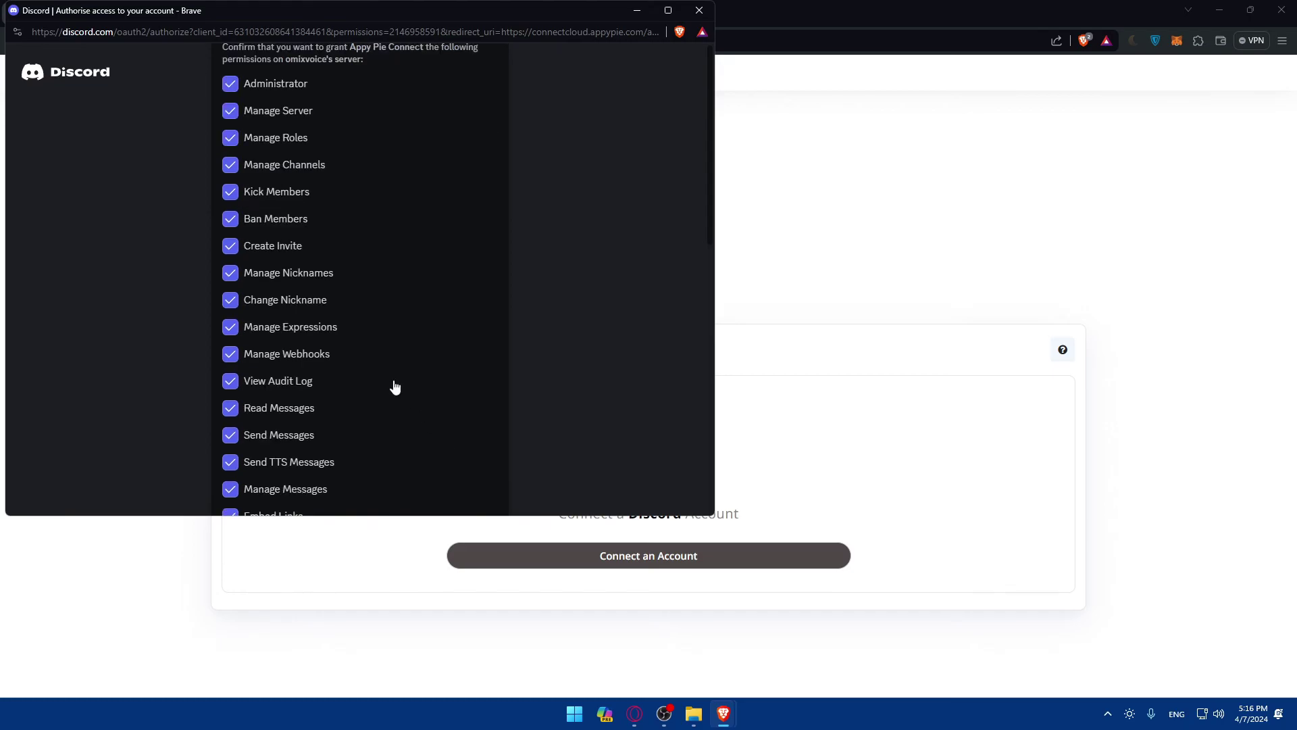
{"action": "scroll", "coordinate": [304, 270], "scroll_direction": "up", "scroll_amount": 10}
{"action": "scroll", "coordinate": [265, 200], "scroll_direction": "down", "scroll_amount": 10}
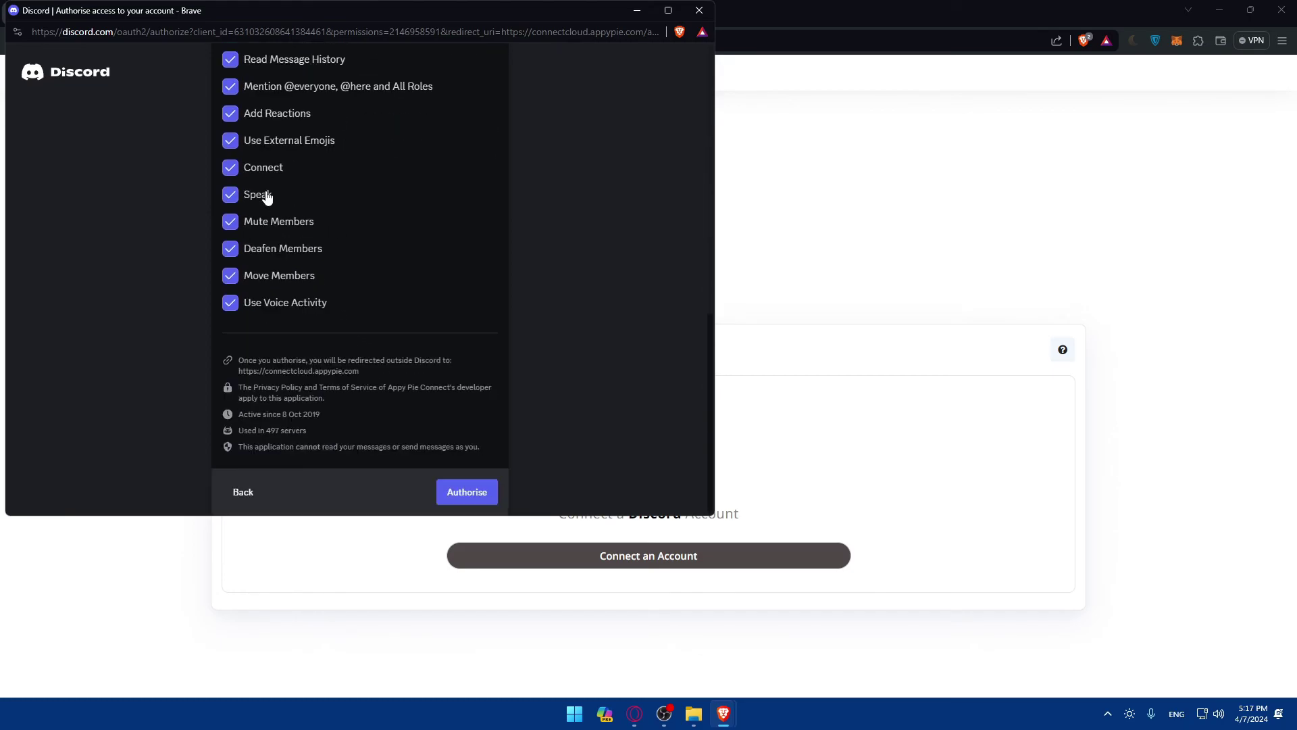
{"action": "scroll", "coordinate": [267, 206], "scroll_direction": "up", "scroll_amount": 3}
{"action": "scroll", "coordinate": [268, 206], "scroll_direction": "up", "scroll_amount": 5}
{"action": "scroll", "coordinate": [267, 206], "scroll_direction": "down", "scroll_amount": 3}
{"action": "scroll", "coordinate": [268, 206], "scroll_direction": "up", "scroll_amount": 3}
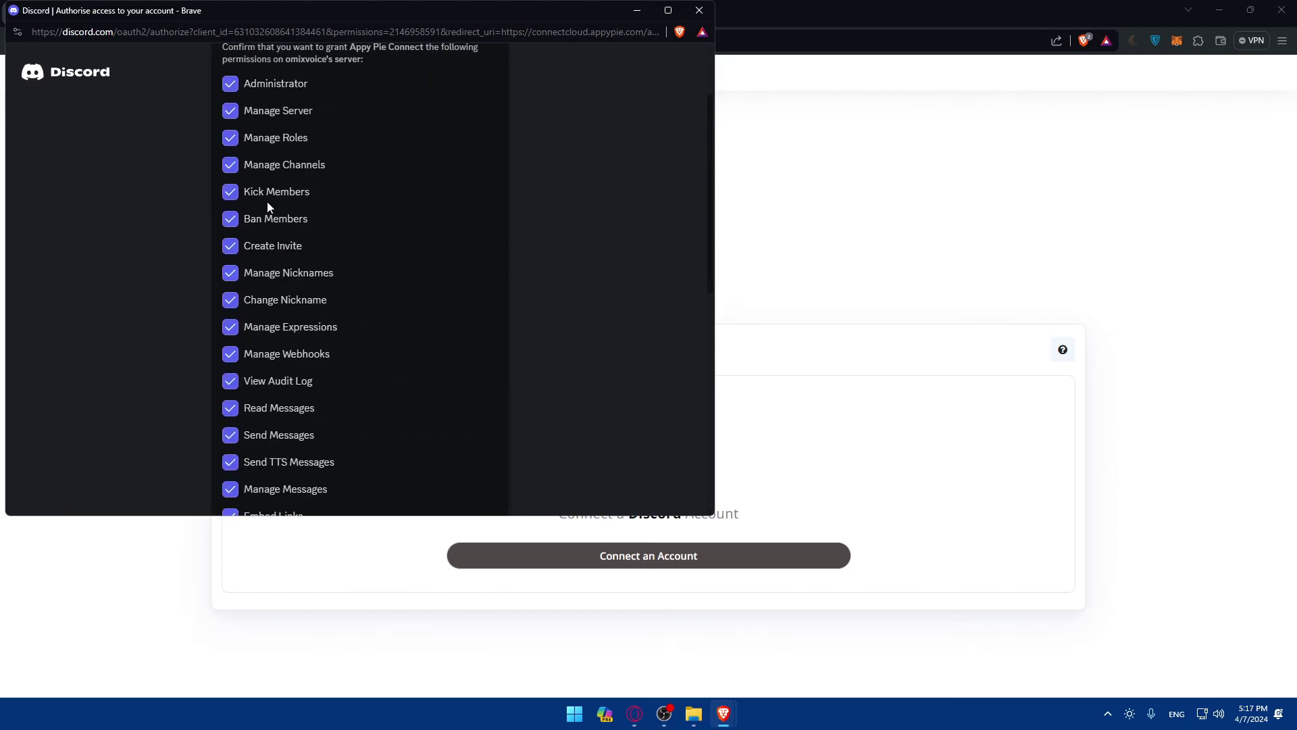
{"action": "scroll", "coordinate": [261, 226], "scroll_direction": "down", "scroll_amount": 10}
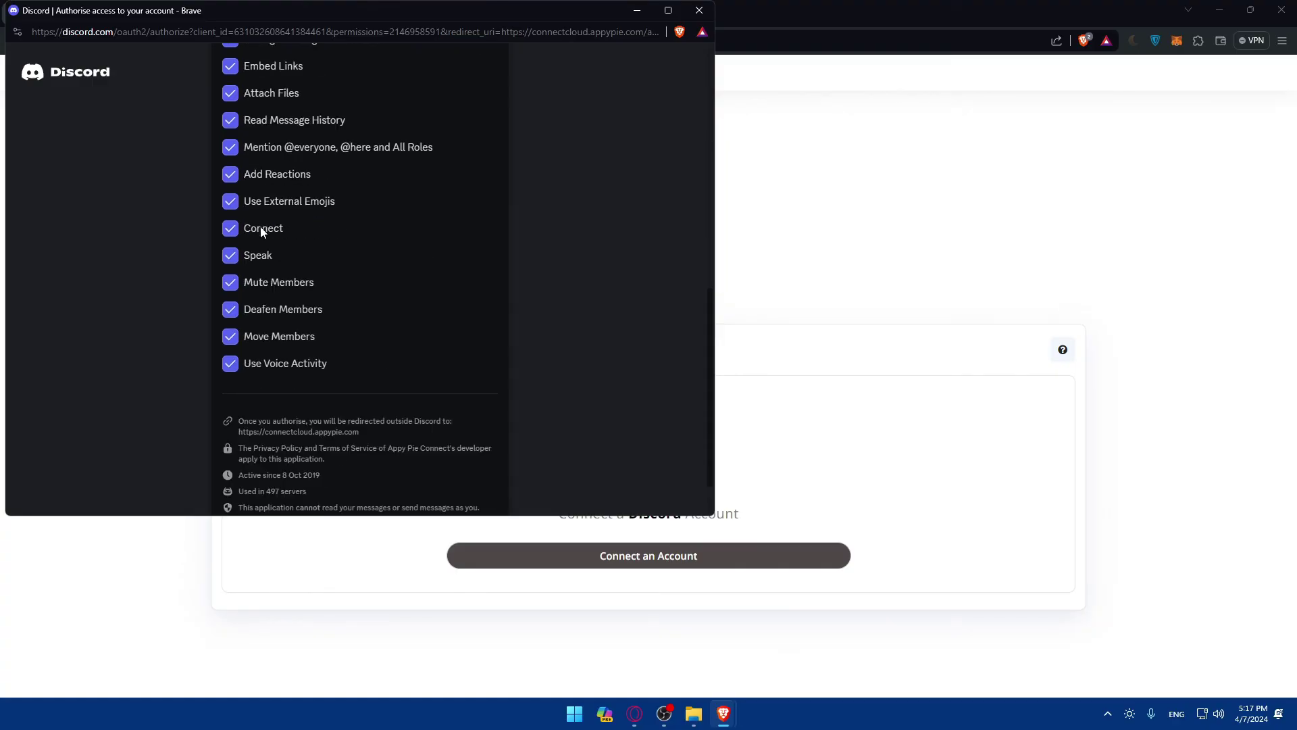
{"action": "left_click", "coordinate": [469, 491]}
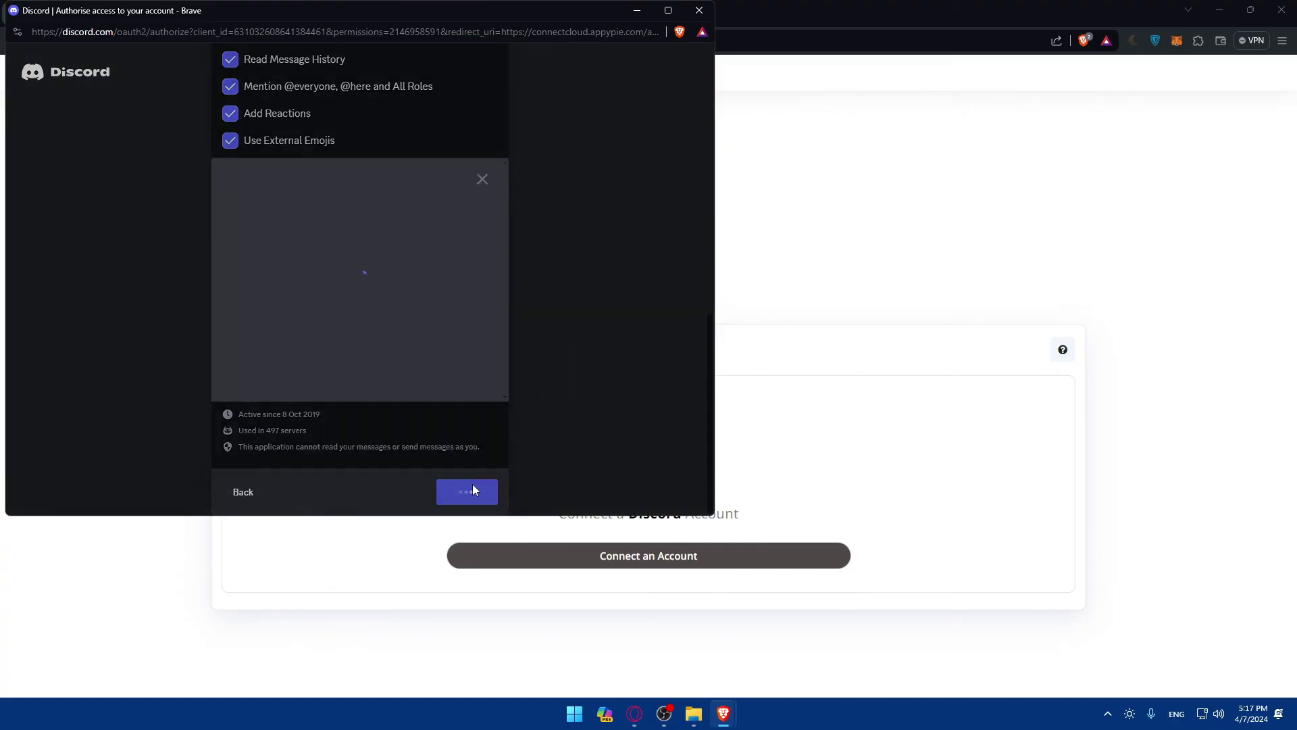
{"action": "left_click", "coordinate": [278, 342]}
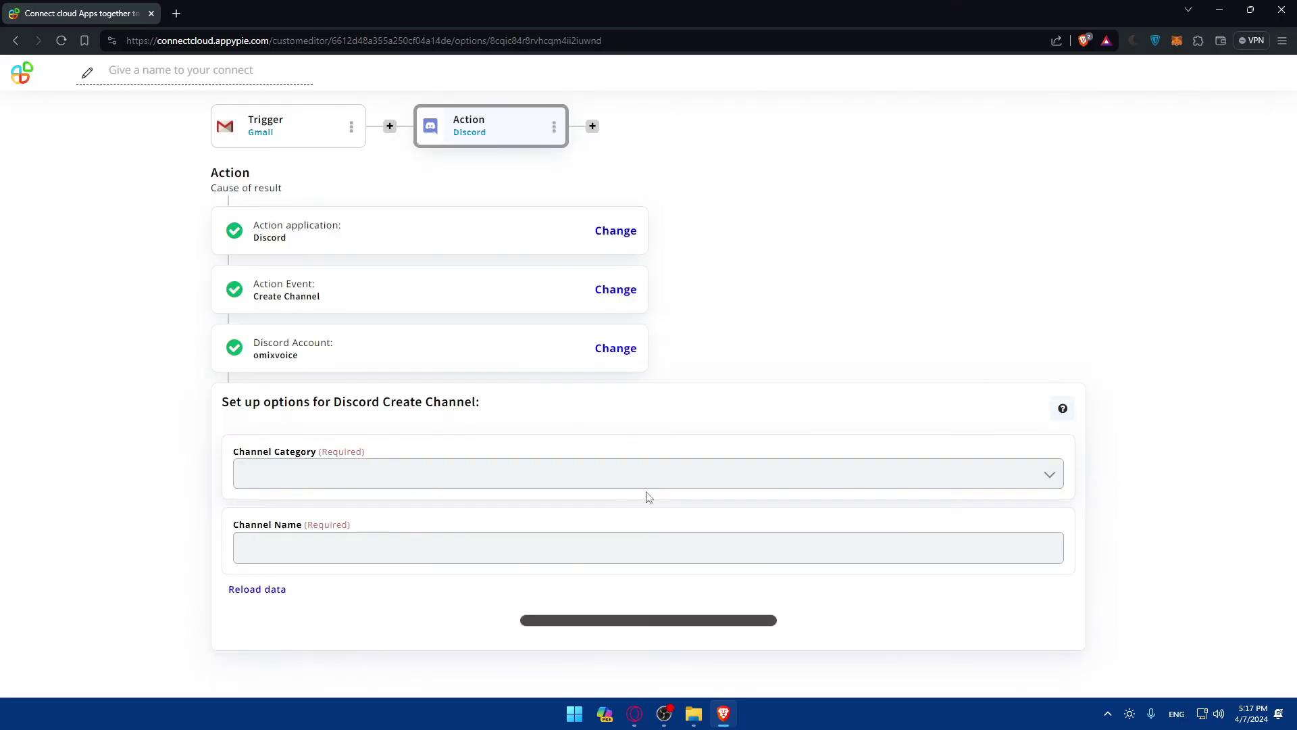
Step: Return from the Discord Create Channel options to the Gmail trigger step
{"action": "left_click", "coordinate": [419, 539]}
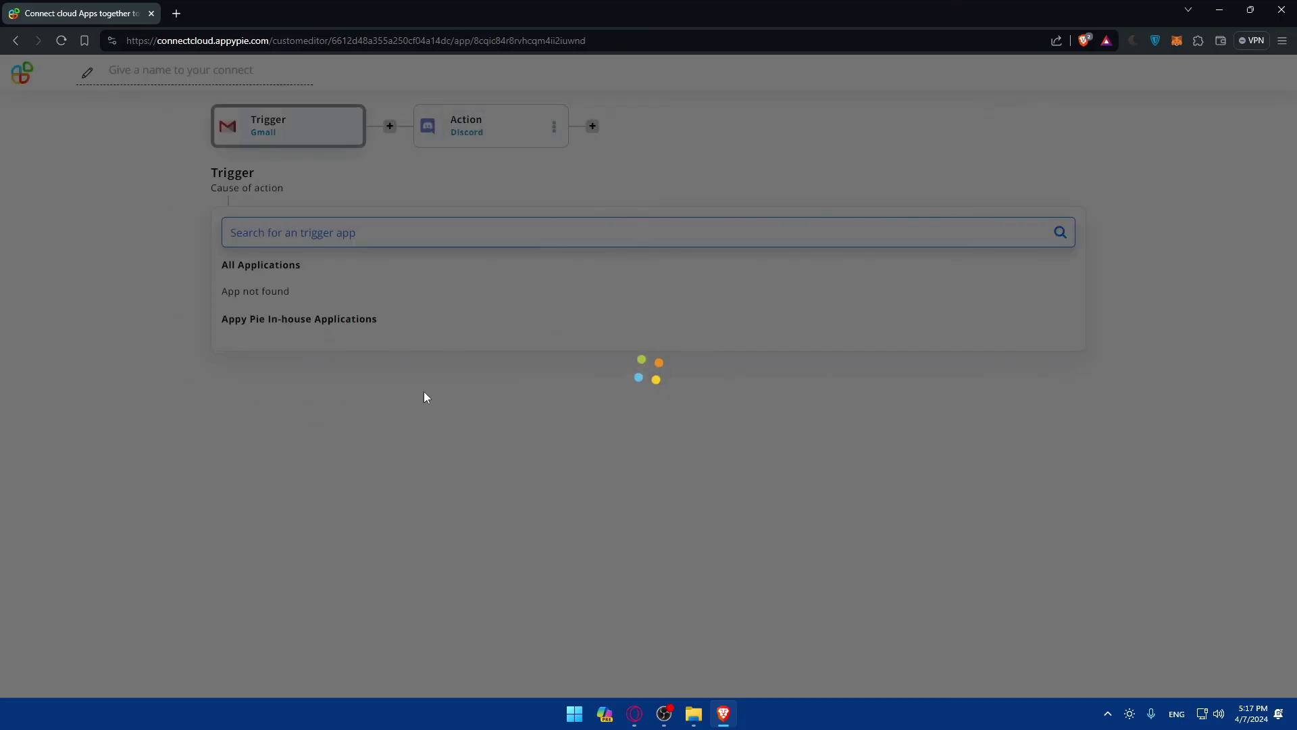